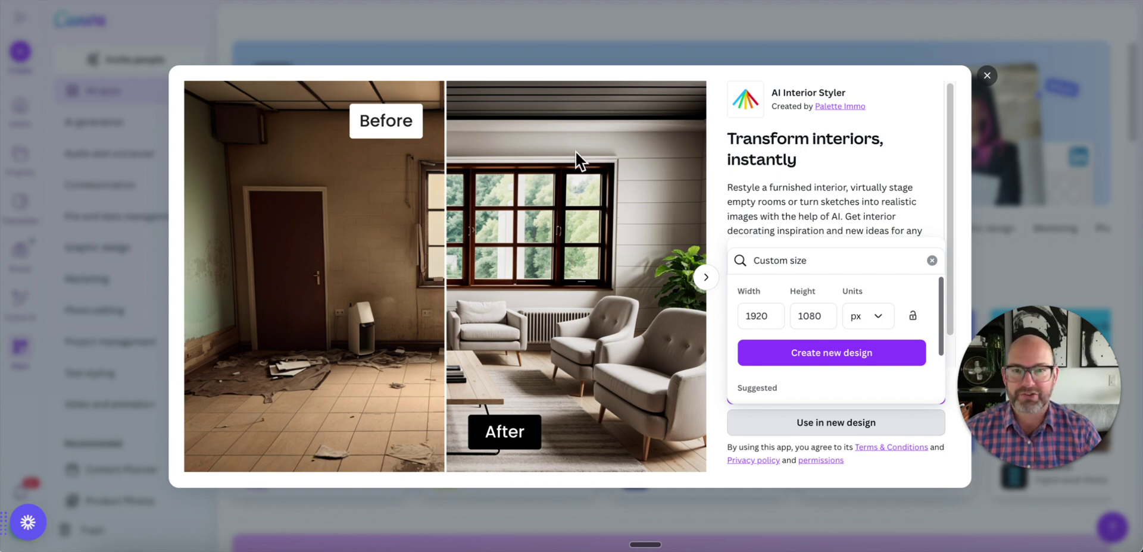
- Create a new 1920×1080 px design from the AI Interior Styler app
click(834, 352)
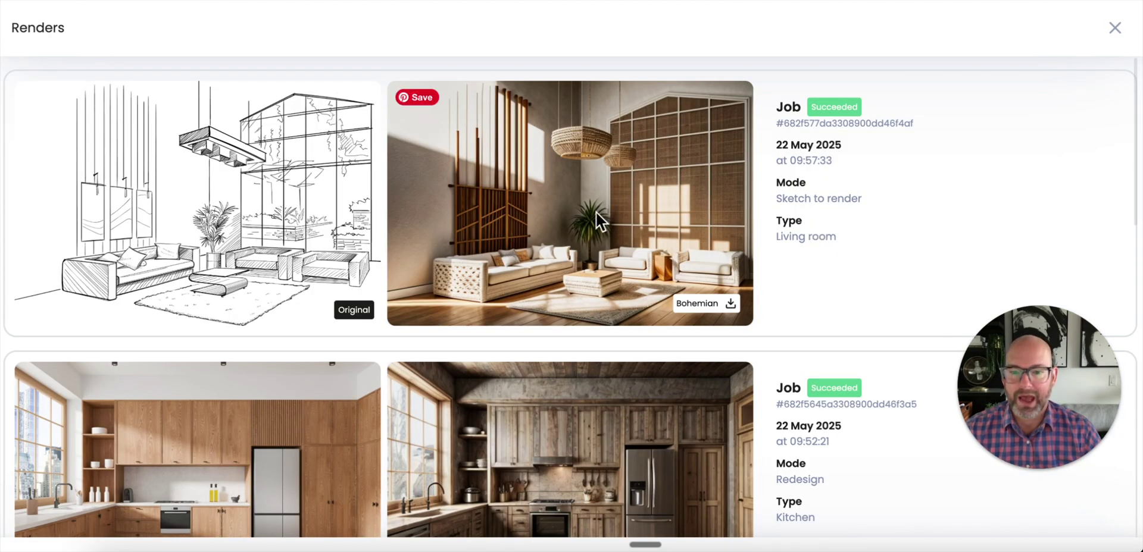
- Close the Renders list, then scroll the New project photo grid down and back to the top
click(1115, 28)
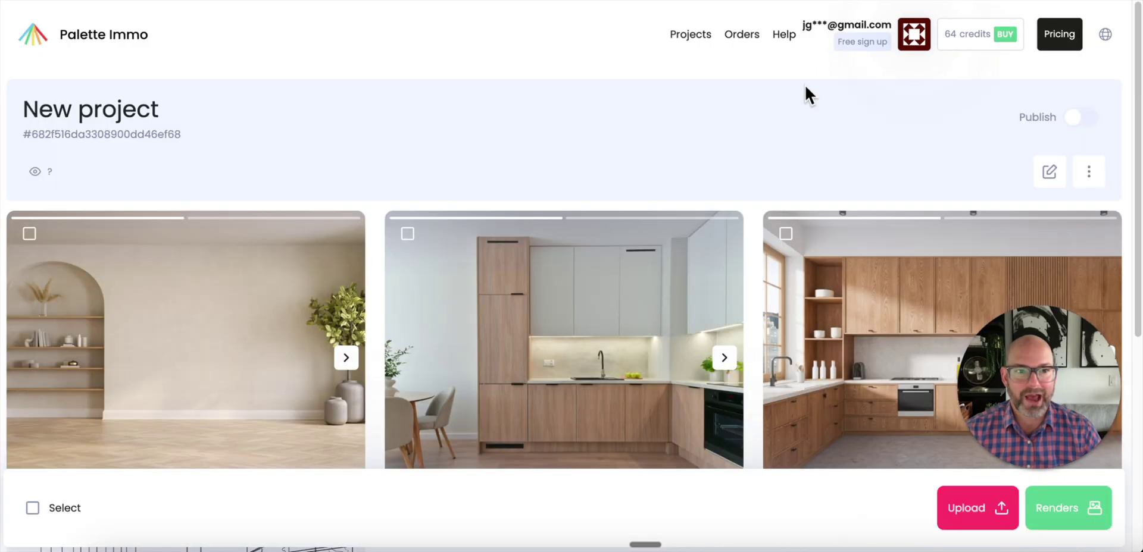
scroll(644, 139, down, 1)
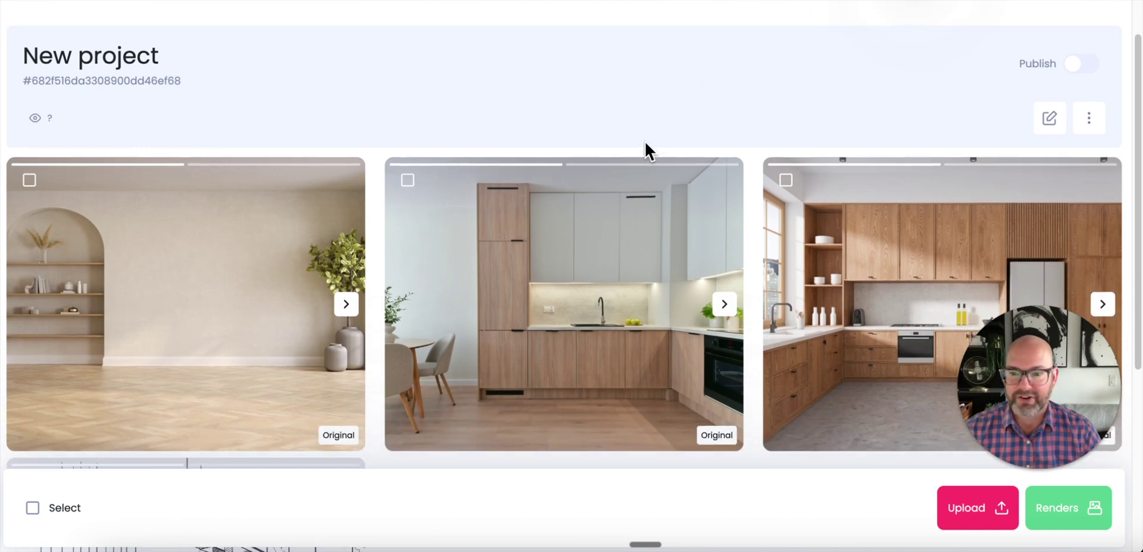
scroll(645, 143, down, 1)
scroll(646, 145, down, 2)
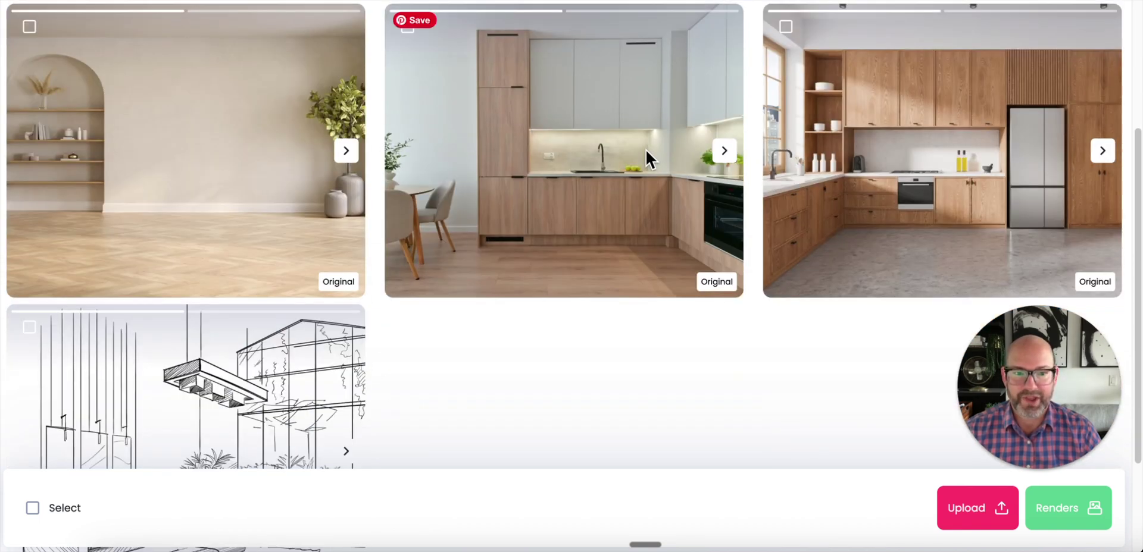
scroll(646, 150, up, 3)
scroll(645, 150, up, 1)
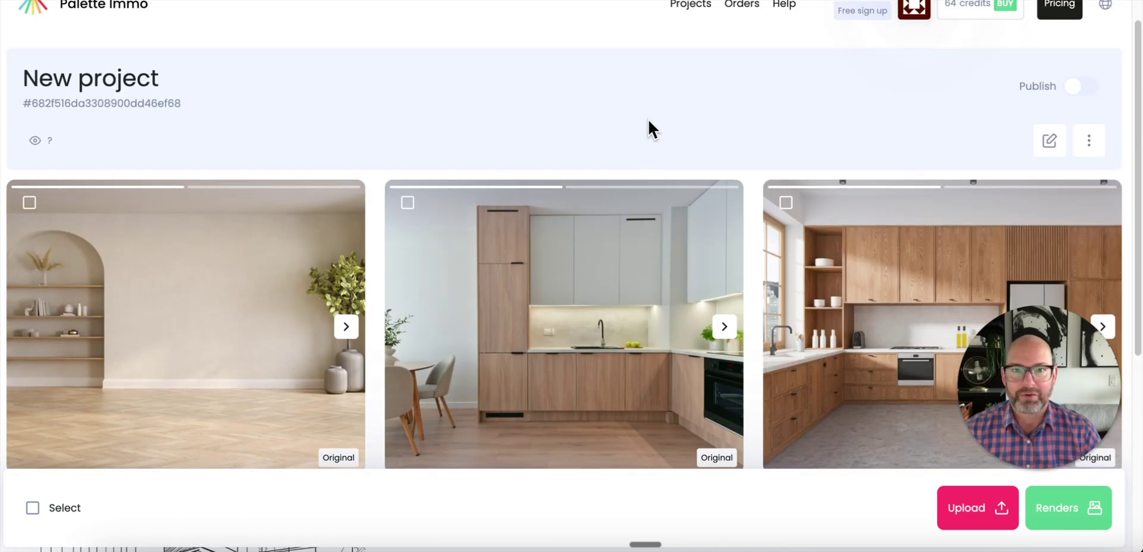
scroll(619, 112, up, 1)
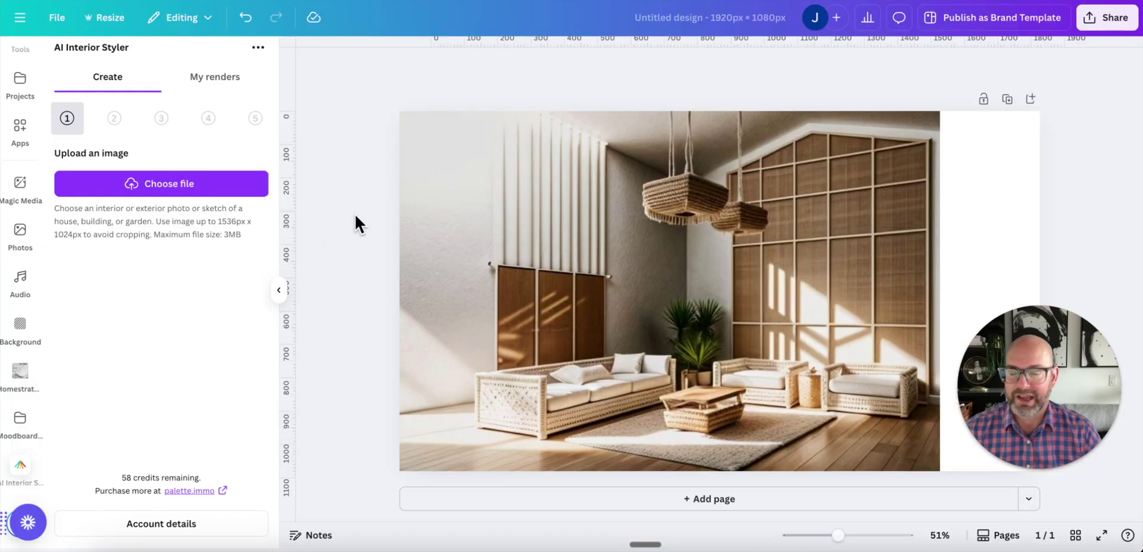
- Show My renders in the AI Interior Styler panel and scroll the saved render thumbnails
click(224, 90)
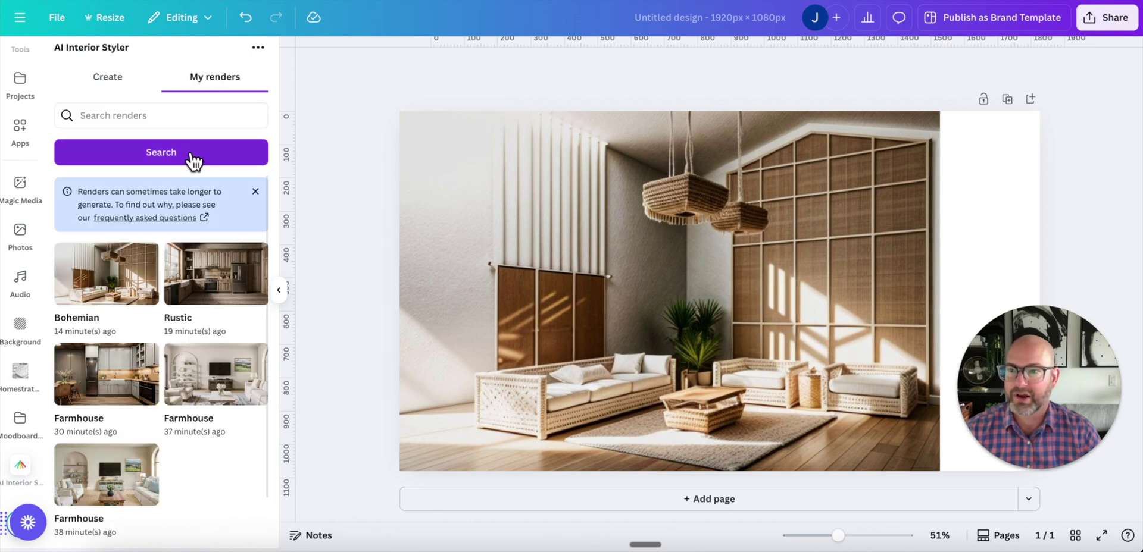
scroll(113, 366, down, 1)
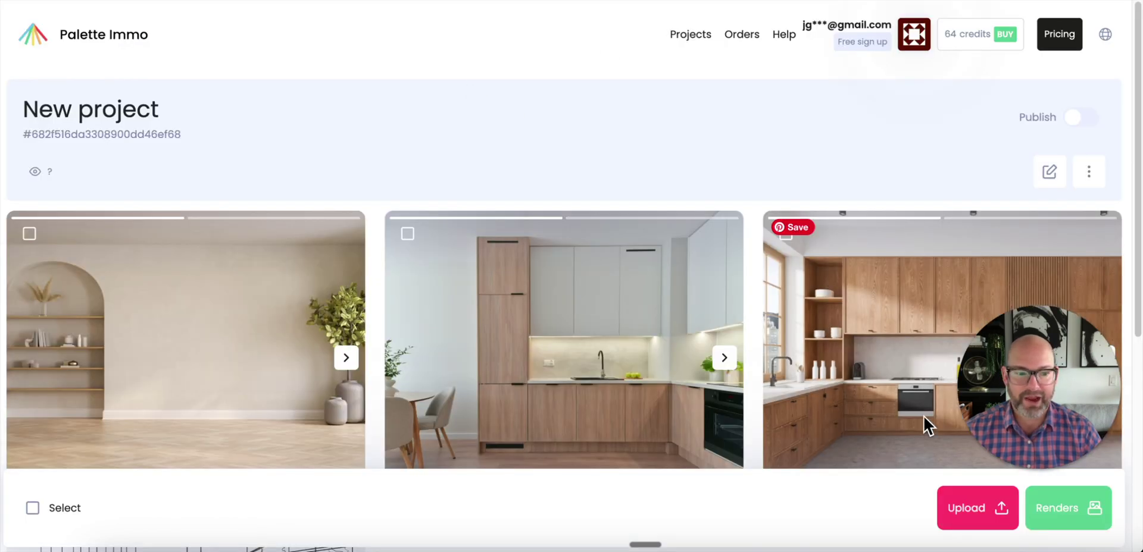
- Open the Renders job list and scroll down through the original-versus-result cards
click(1061, 519)
scroll(544, 207, down, 2)
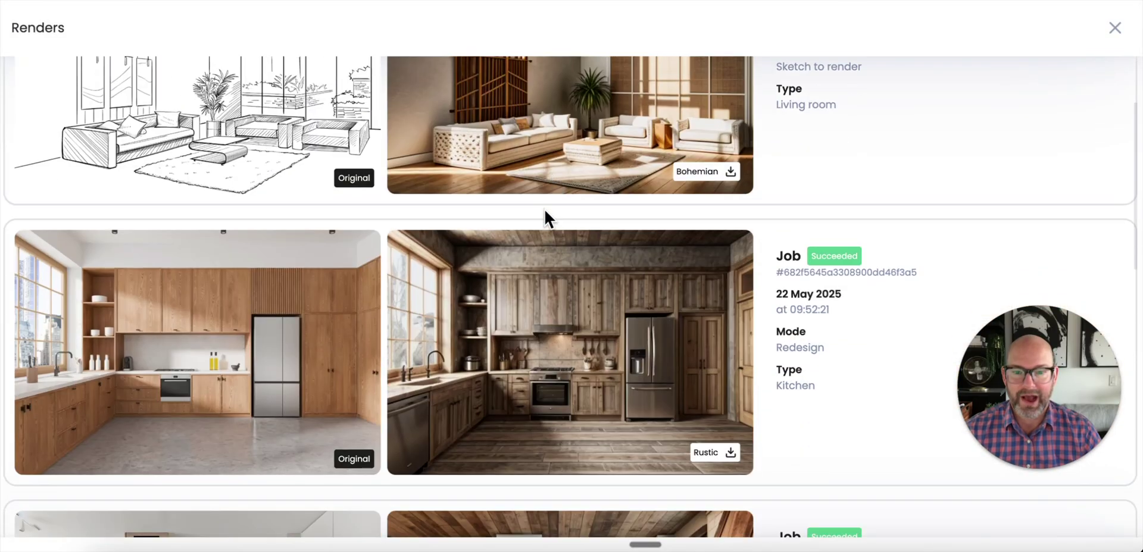
scroll(542, 208, down, 5)
scroll(181, 319, down, 2)
scroll(192, 323, down, 4)
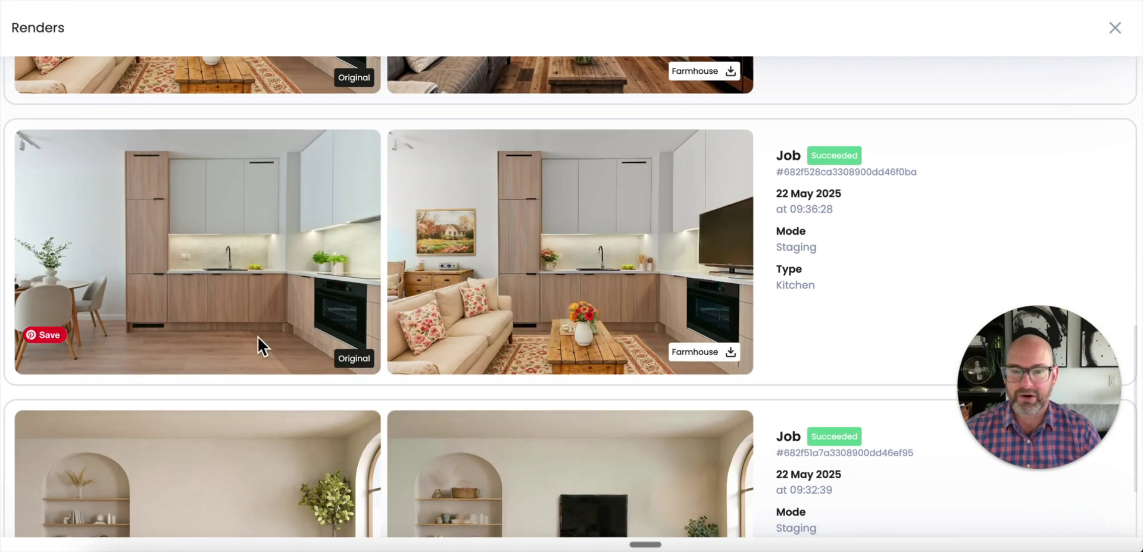
scroll(270, 337, down, 3)
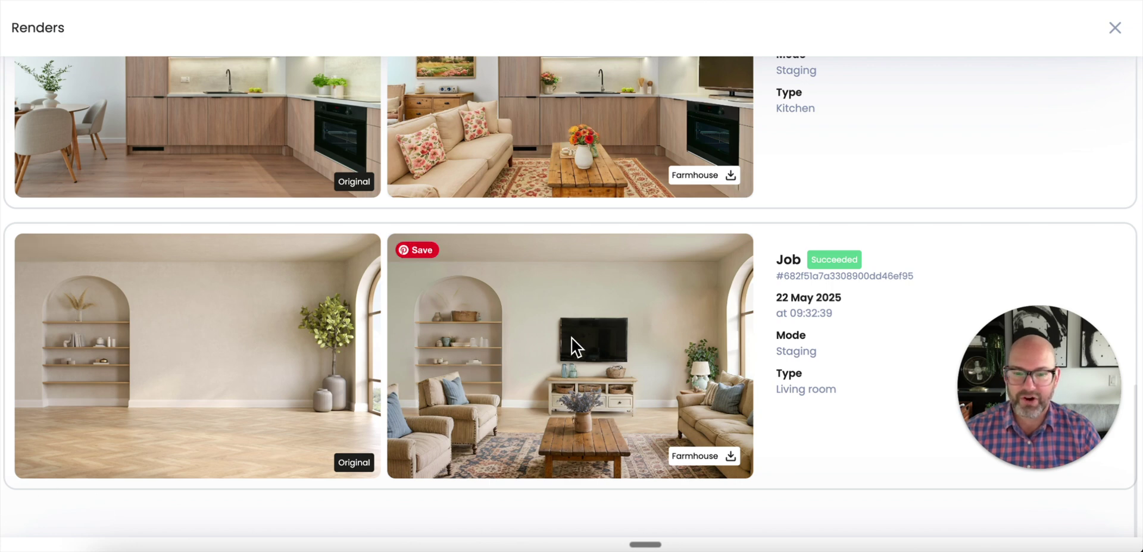
- Scroll back up through the render jobs, then close the Renders view
scroll(588, 343, up, 1)
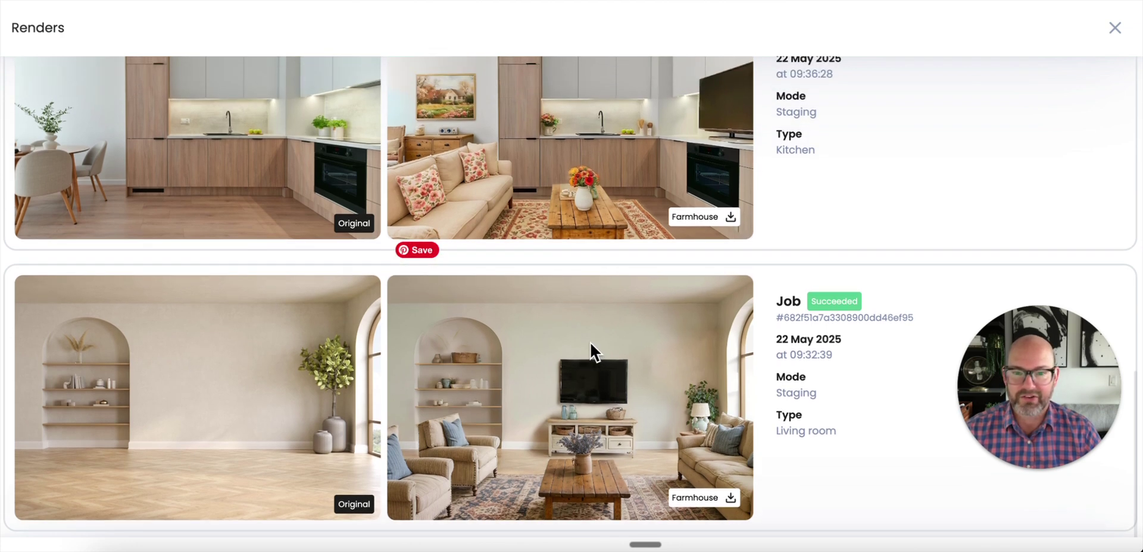
scroll(589, 342, up, 1)
scroll(586, 338, up, 1)
scroll(582, 337, up, 1)
scroll(583, 338, up, 1)
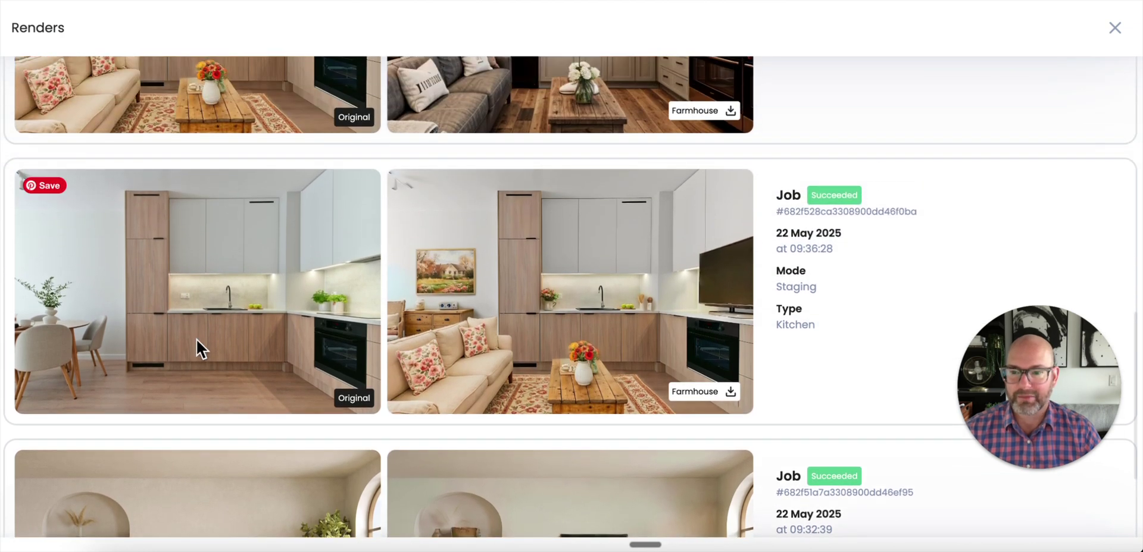
scroll(538, 327, up, 4)
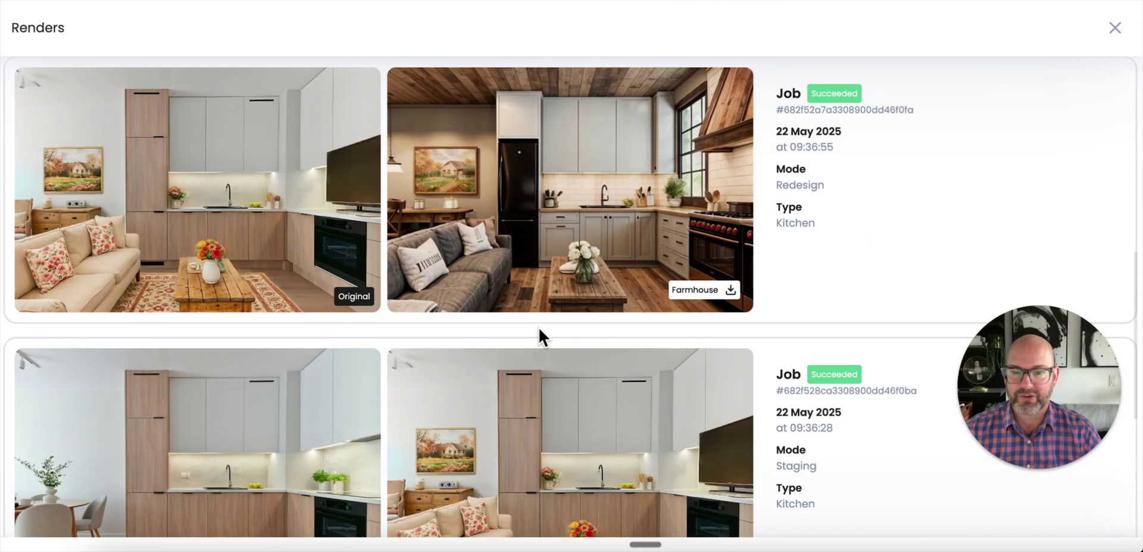
scroll(538, 329, up, 1)
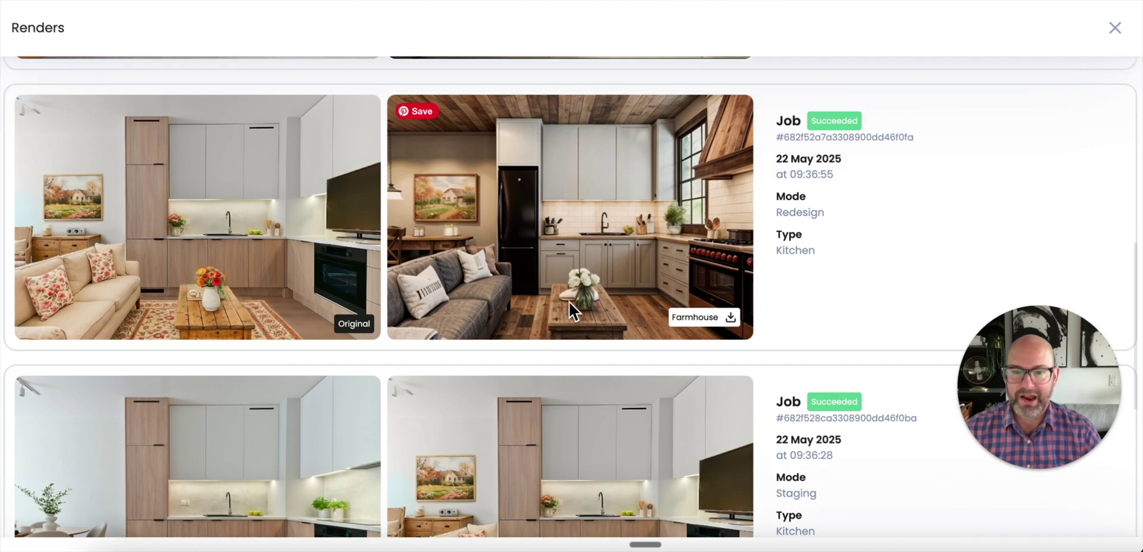
scroll(137, 437, down, 1)
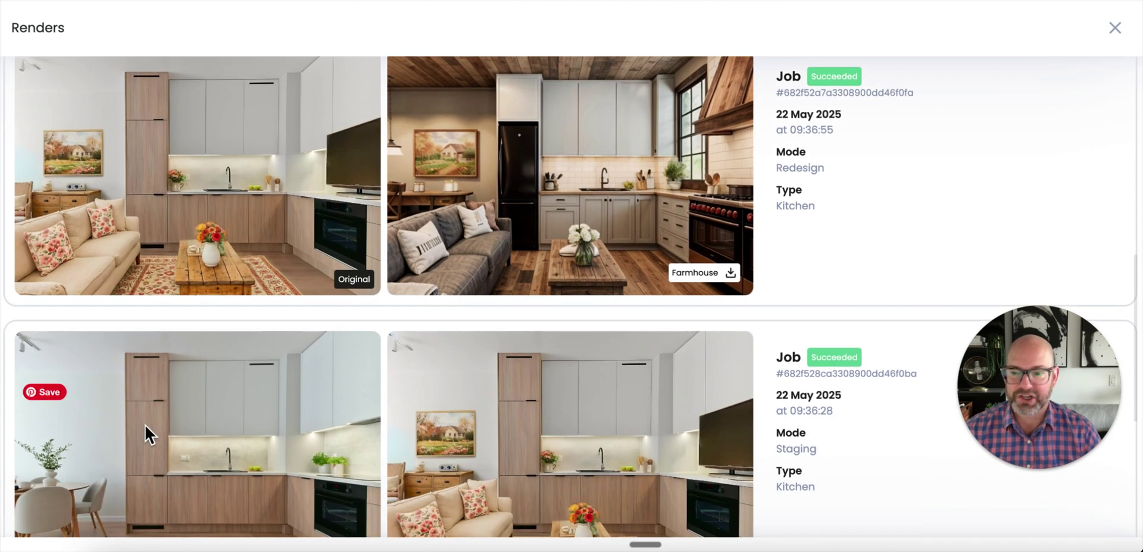
scroll(166, 277, up, 3)
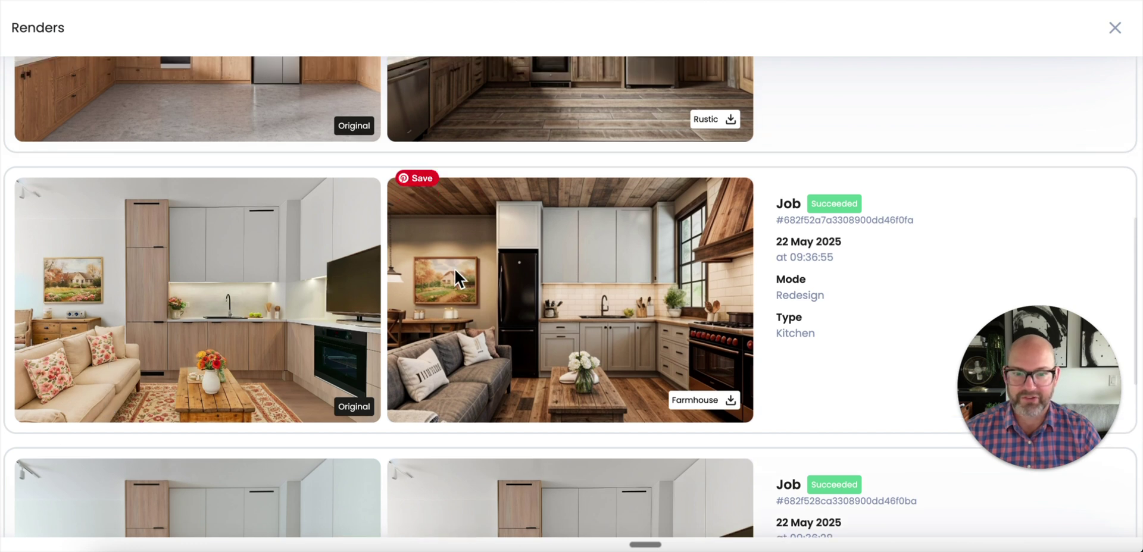
scroll(455, 270, up, 3)
scroll(452, 265, up, 5)
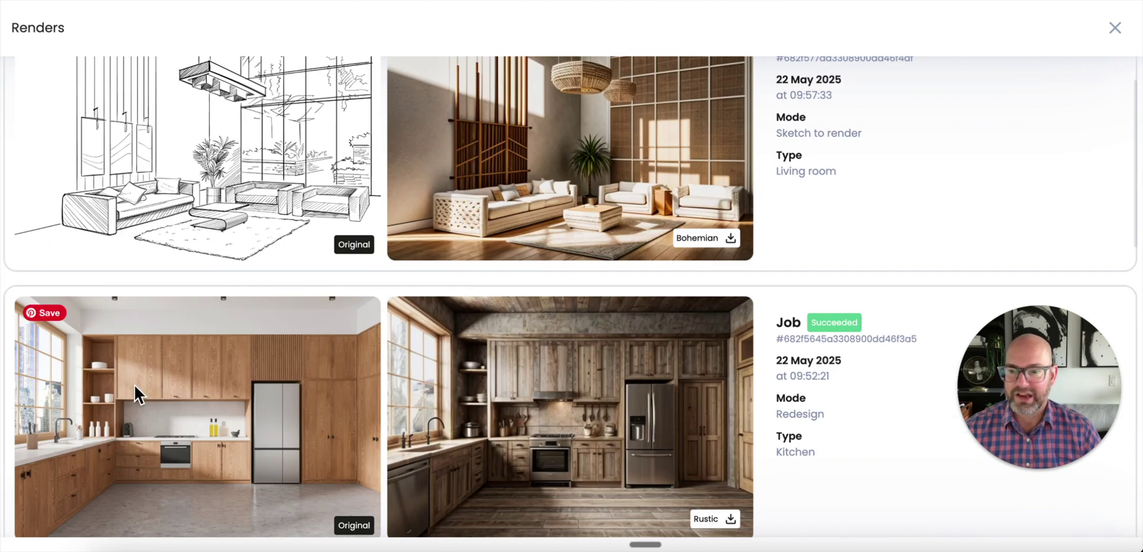
scroll(142, 394, down, 1)
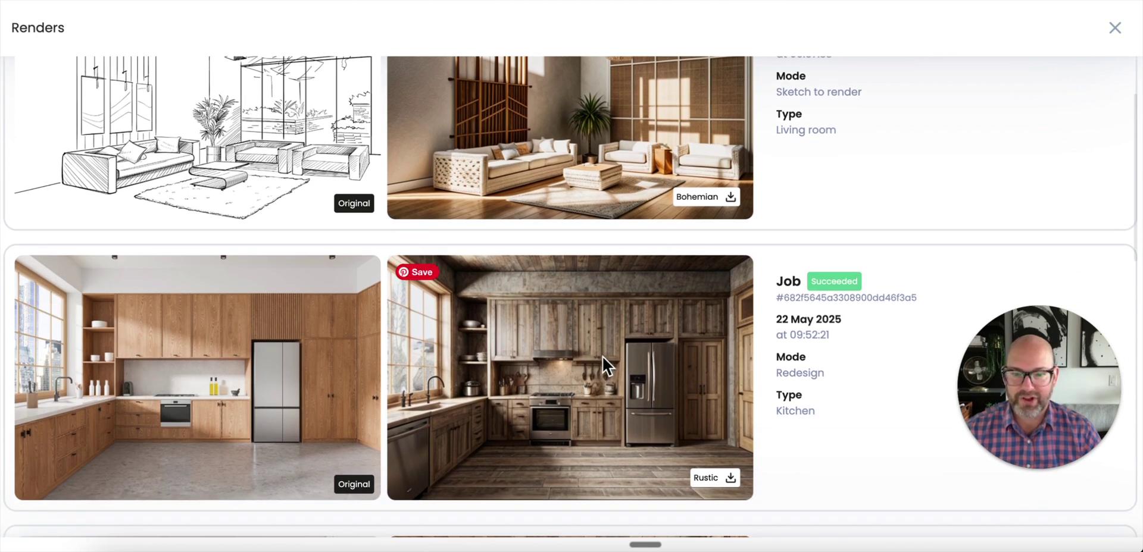
scroll(603, 356, up, 1)
scroll(577, 320, up, 2)
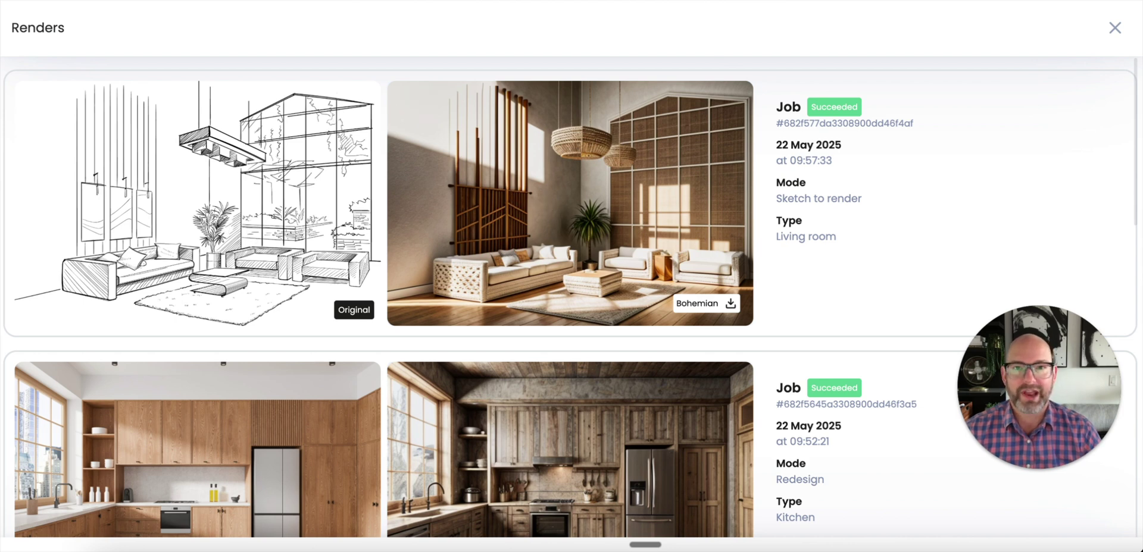
key(Escape)
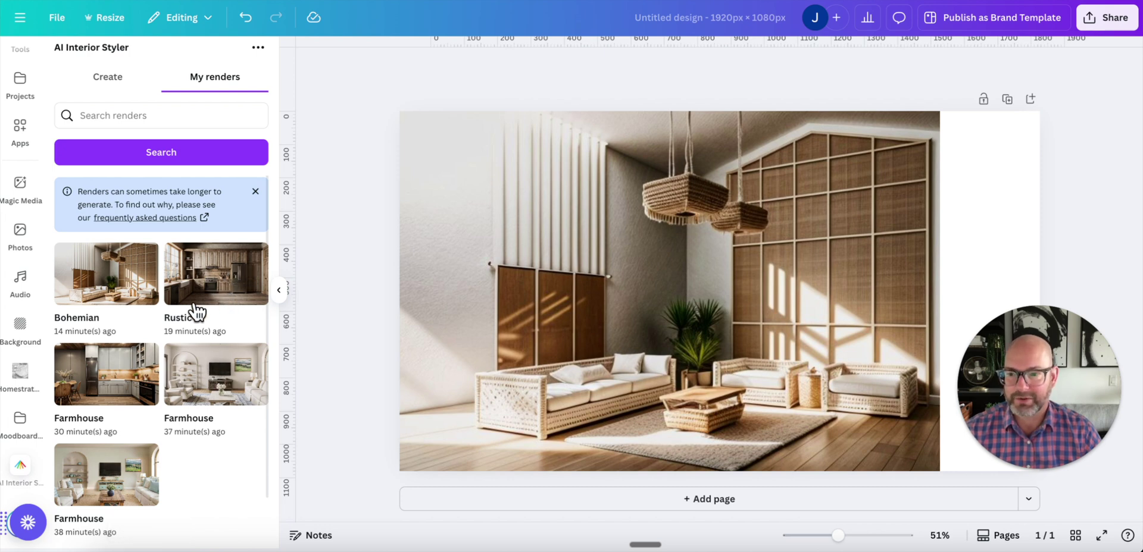
- Insert both Farmhouse living-room renders and the Farmhouse kitchen render, enlarging each across the page
scroll(152, 417, down, 2)
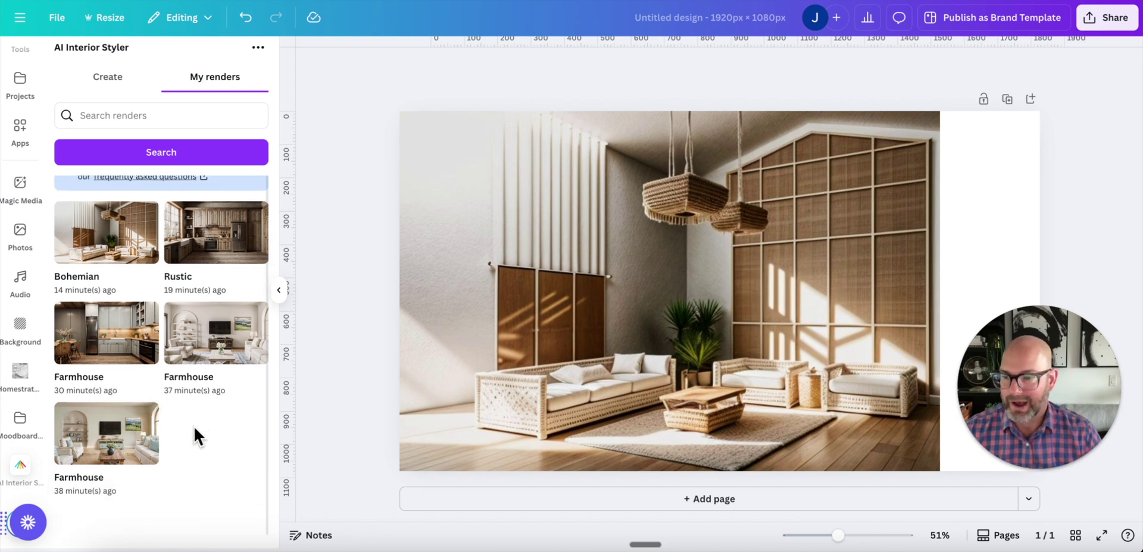
click(104, 450)
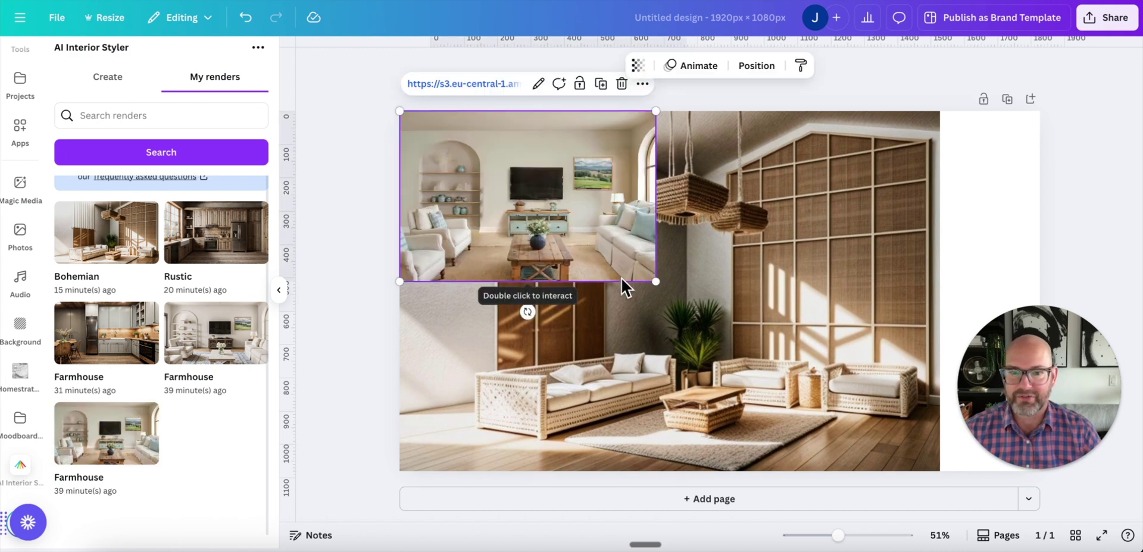
mouse_move(655, 282)
mouse_down()
mouse_move(836, 384)
mouse_move(971, 492)
mouse_up()
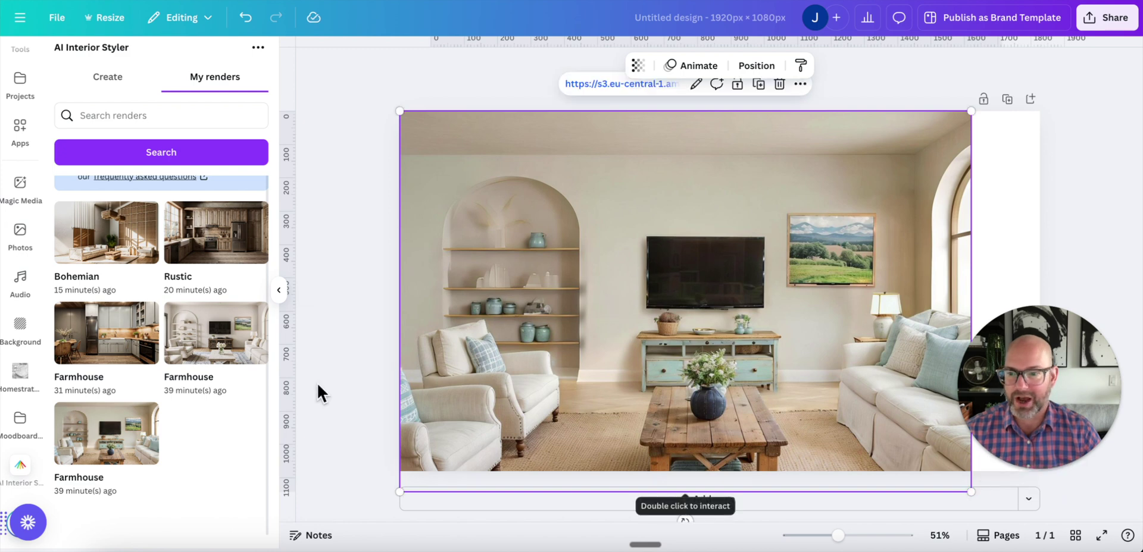
click(208, 333)
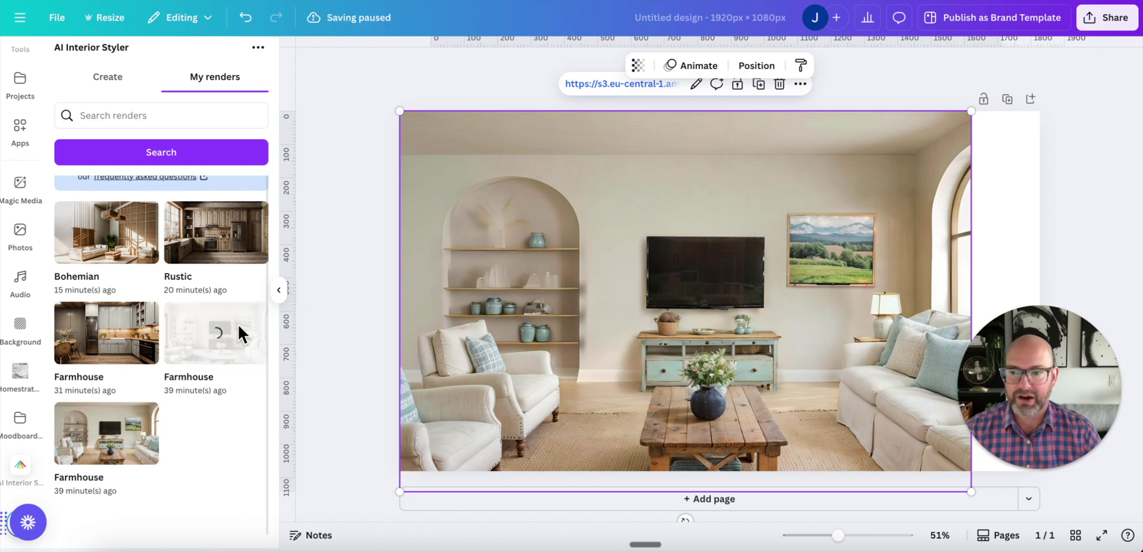
drag(651, 278, 994, 507)
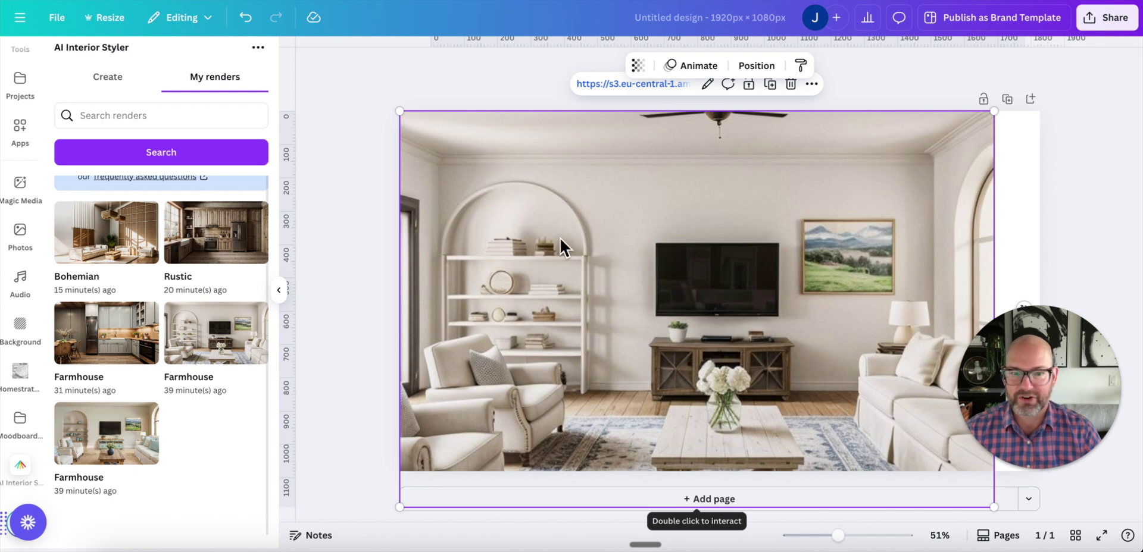
click(108, 338)
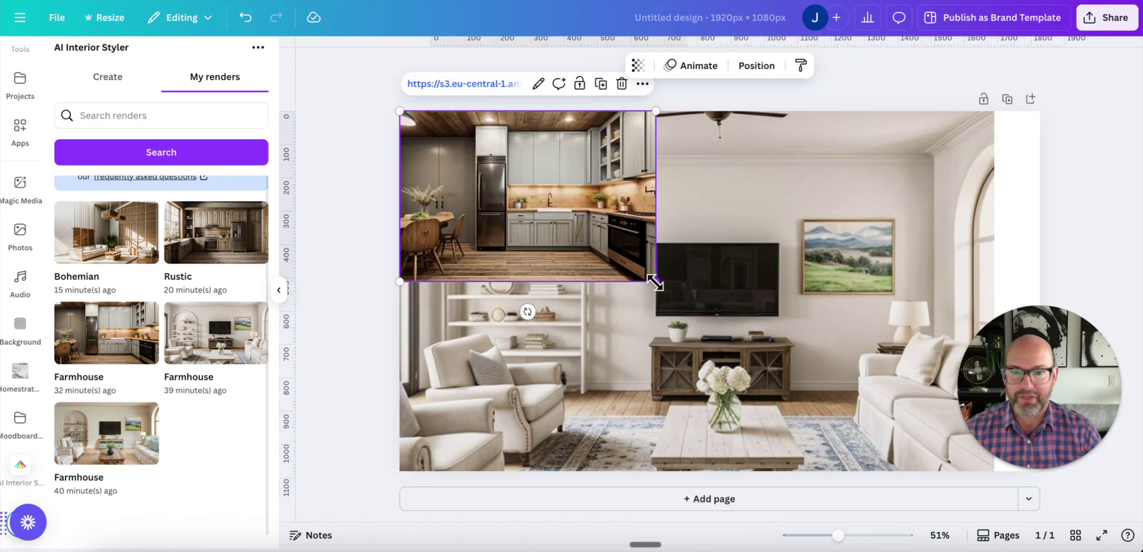
mouse_move(655, 281)
mouse_down()
mouse_move(939, 422)
mouse_move(1008, 517)
mouse_up()
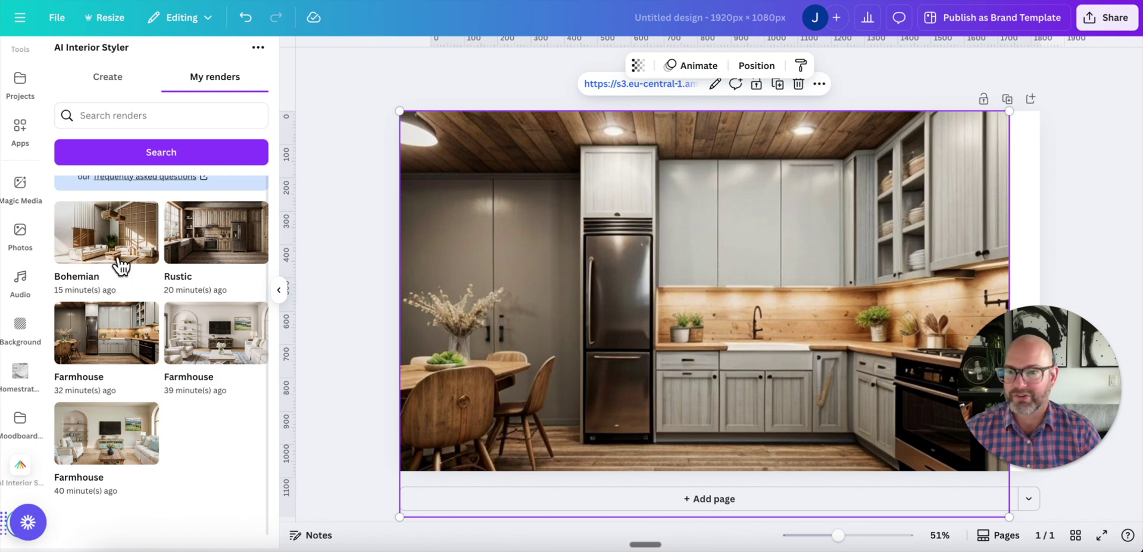
- Place the Rustic kitchen render, then add the Bohemian living-room render enlarged to cover the page
mouse_move(239, 234)
mouse_down()
mouse_move(610, 271)
mouse_move(1047, 459)
mouse_up()
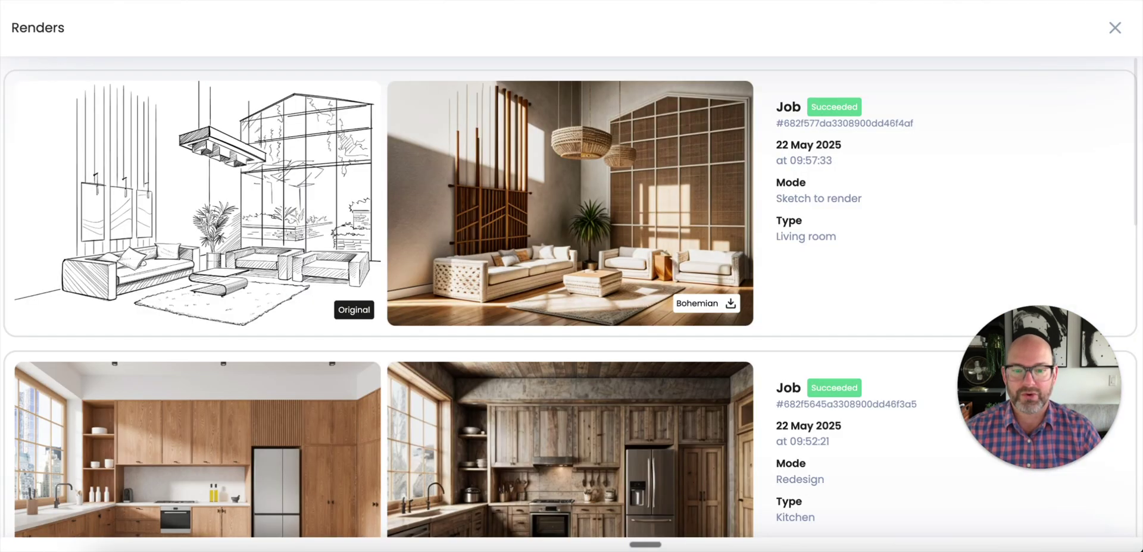
scroll(600, 270, down, 4)
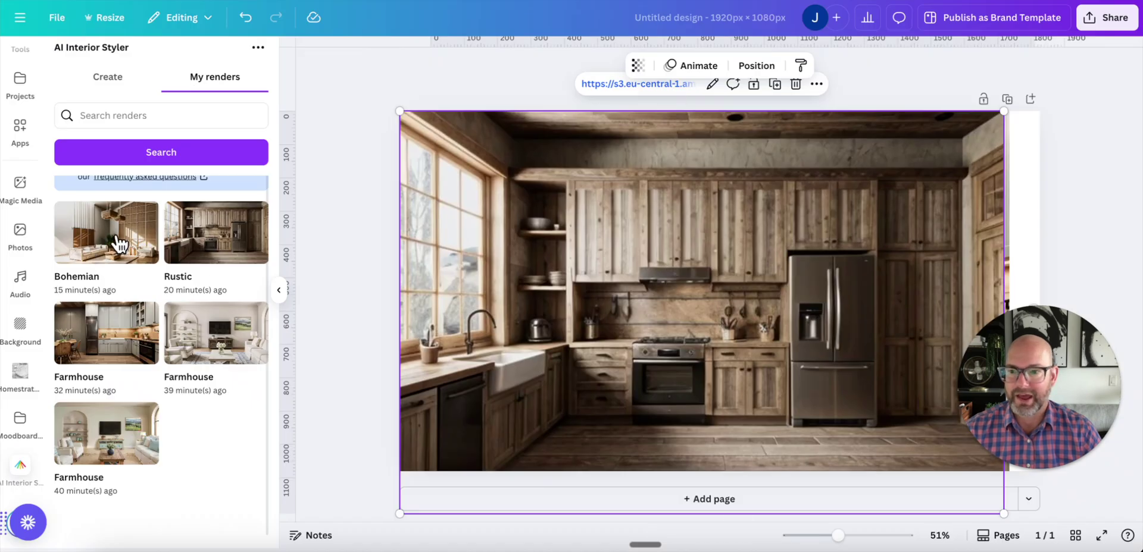
click(119, 244)
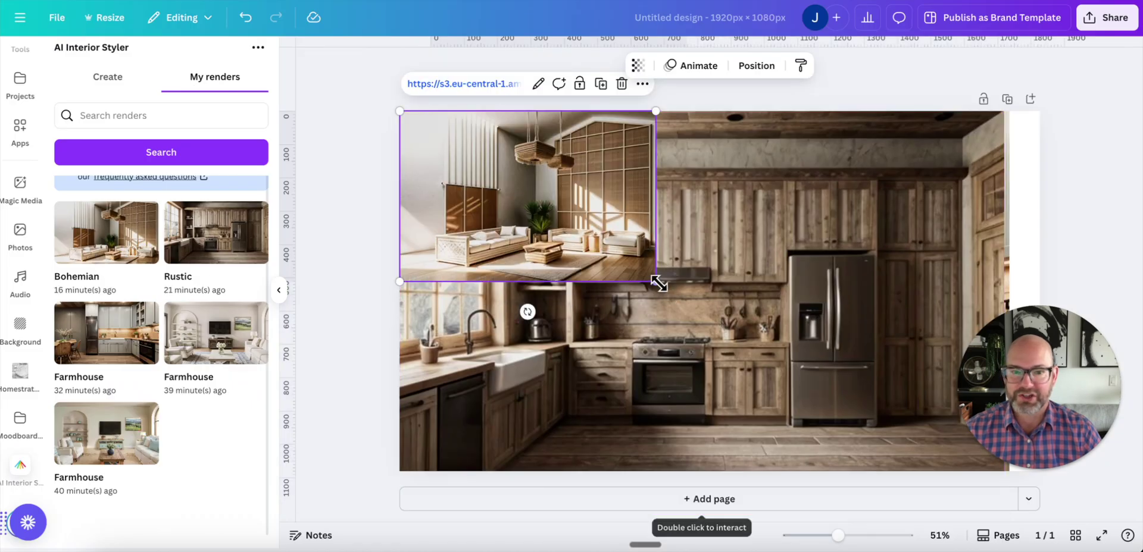
drag(658, 284, 1019, 520)
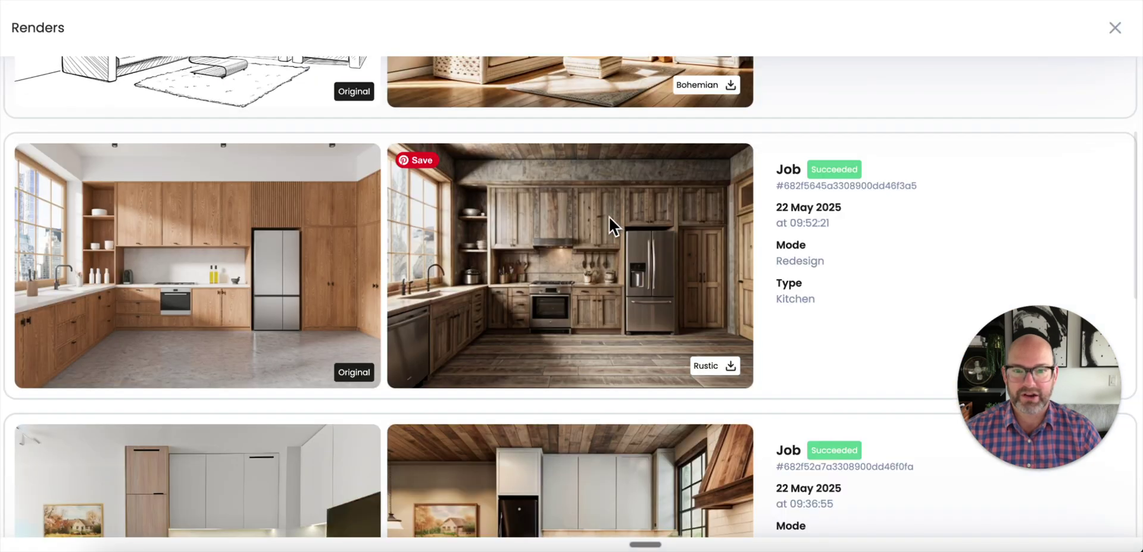
scroll(613, 214, up, 3)
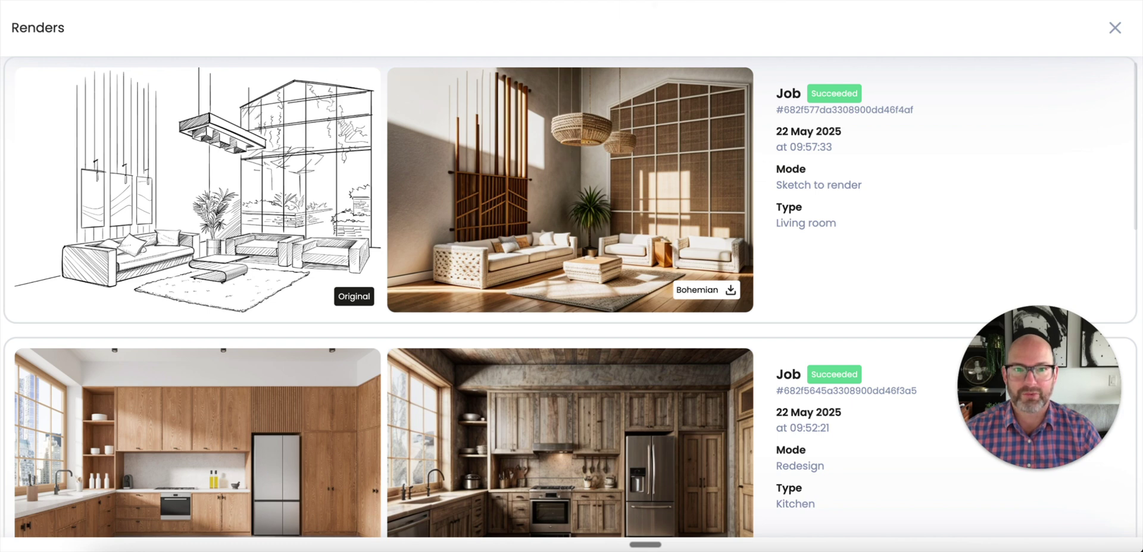
key(Escape)
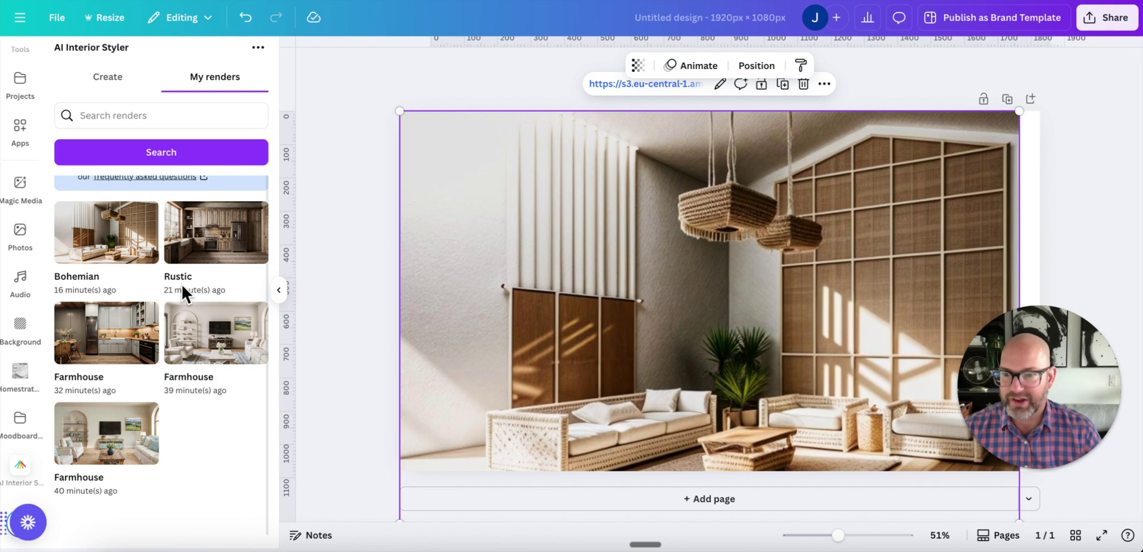
- Switch between the My renders and Create tabs, ending on Create's image-upload step
scroll(162, 205, up, 1)
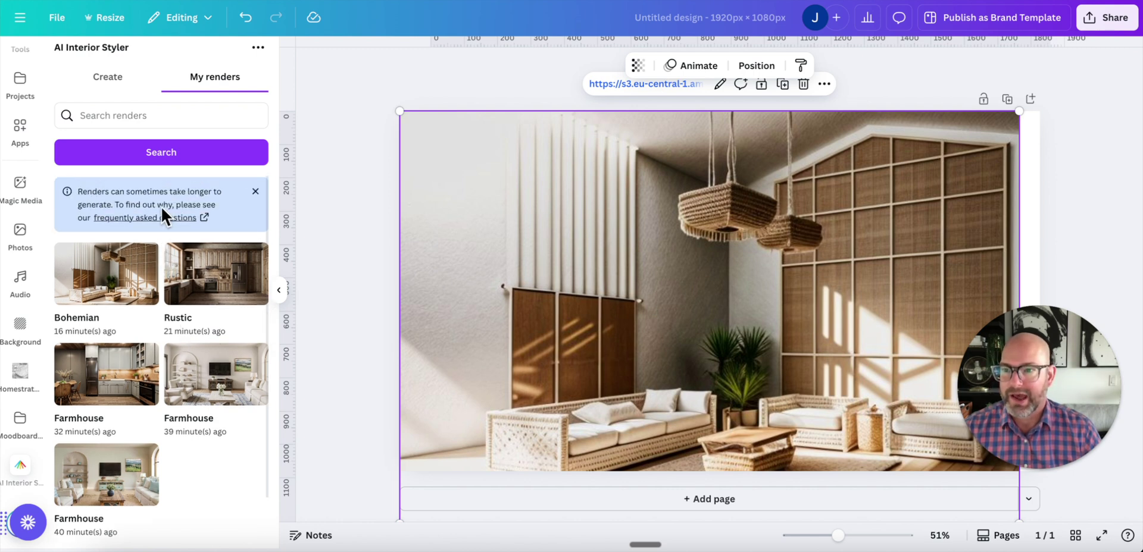
click(98, 83)
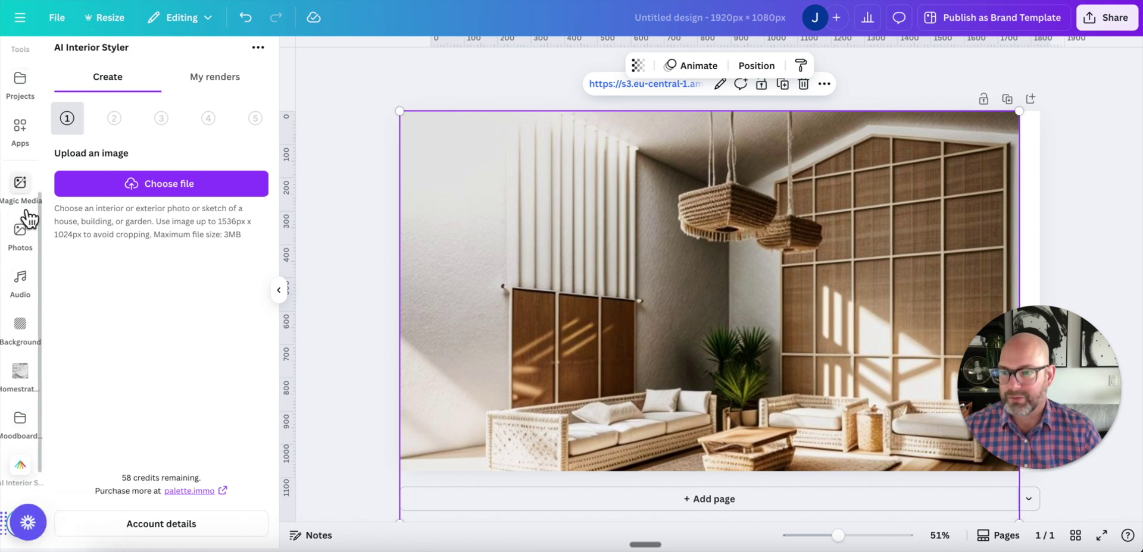
click(220, 84)
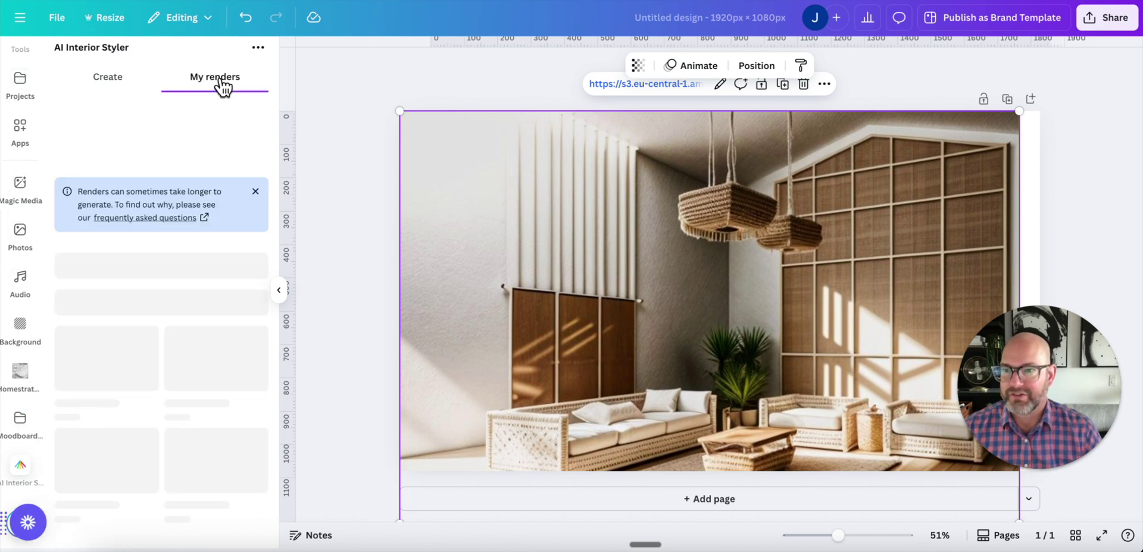
click(124, 87)
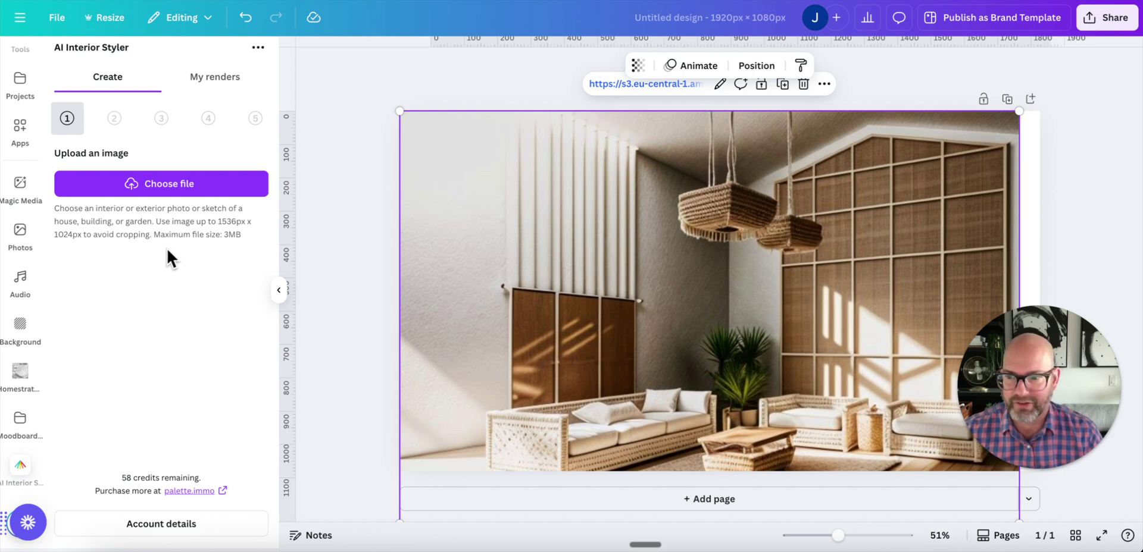
- Upload the empty room JPG from the PHOTOS folder and continue to the render-mode step
click(169, 186)
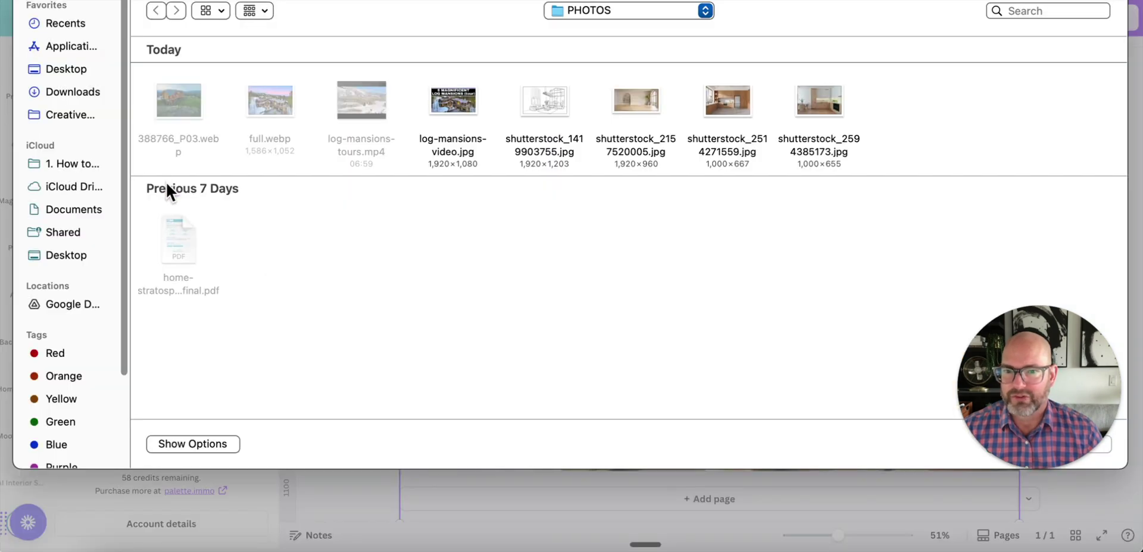
click(638, 109)
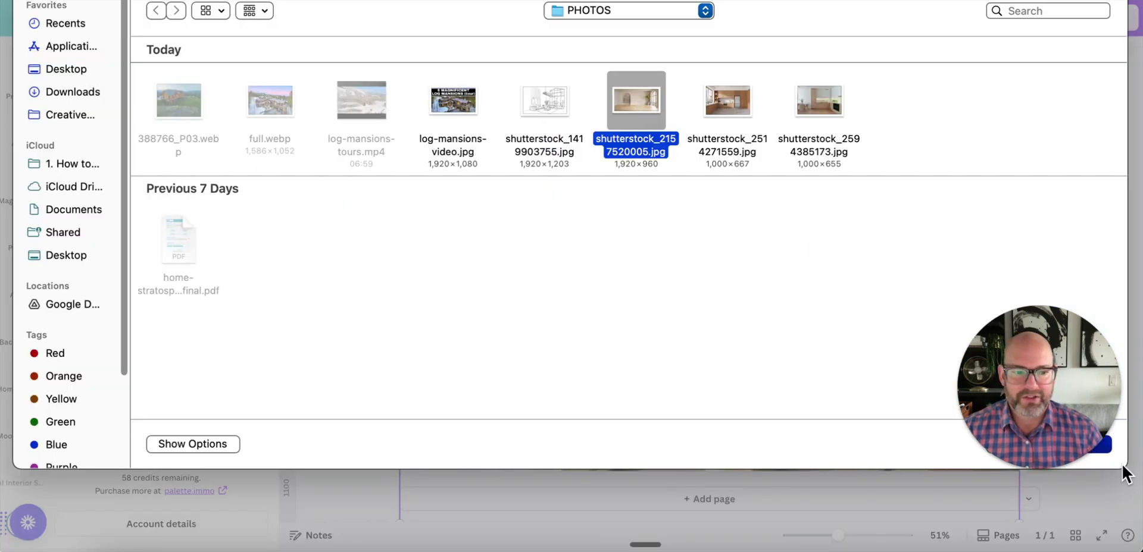
click(1104, 459)
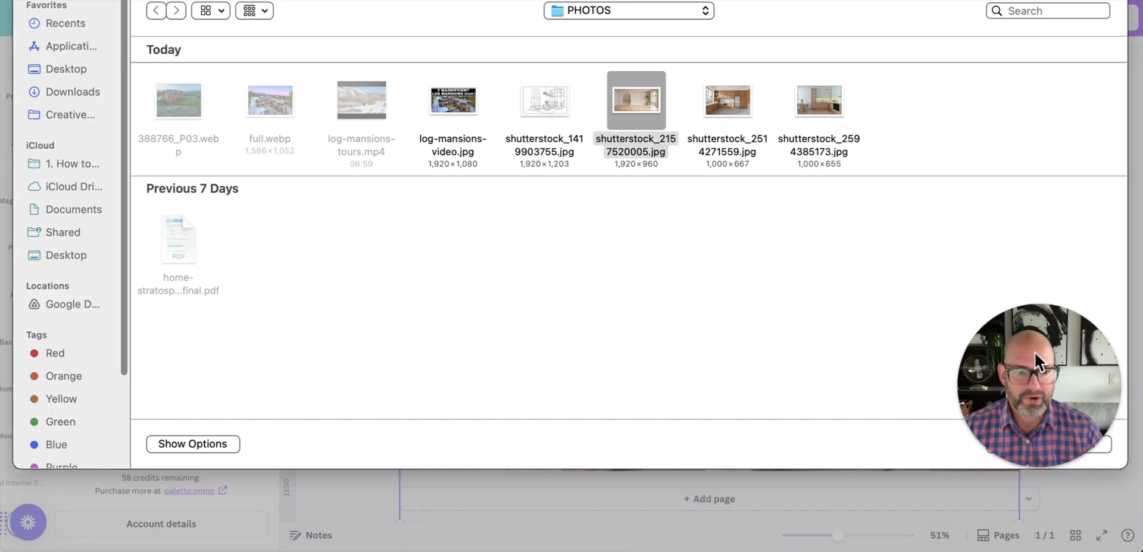
click(1083, 445)
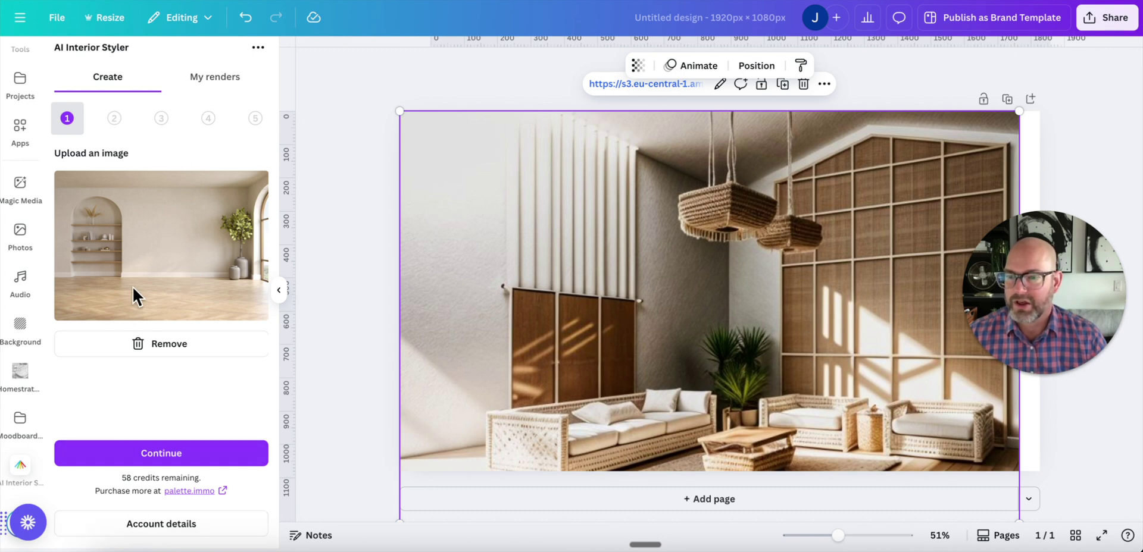
click(153, 458)
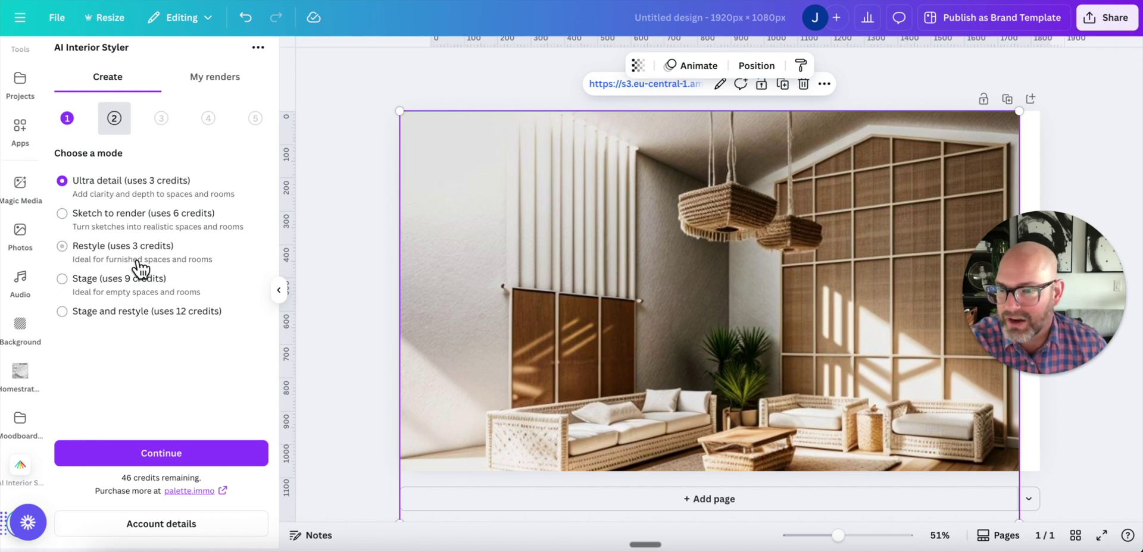
- Generate a render using Stage mode, Living room space and the Industrial style
click(63, 249)
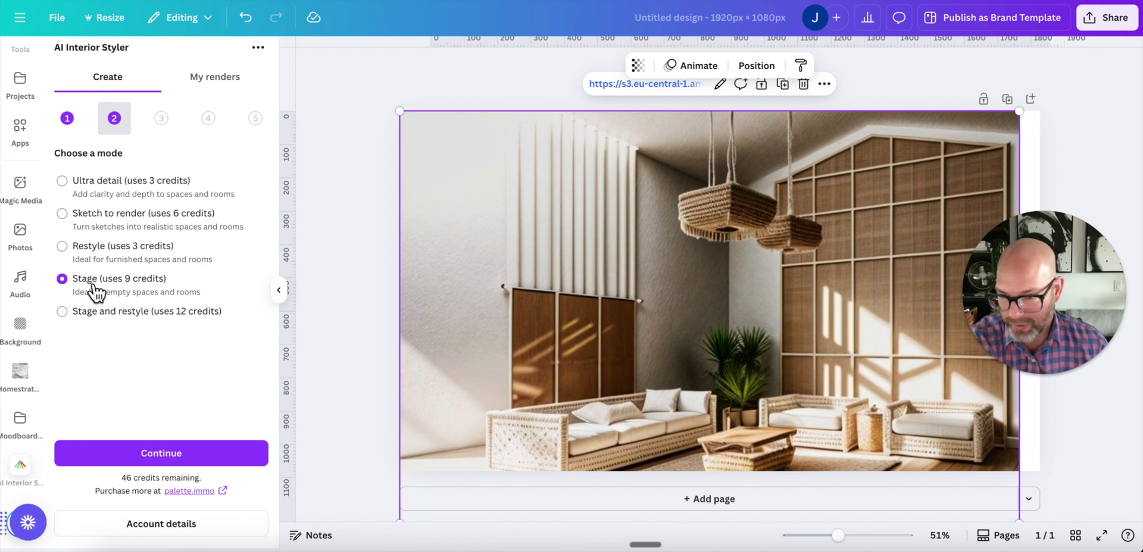
click(154, 448)
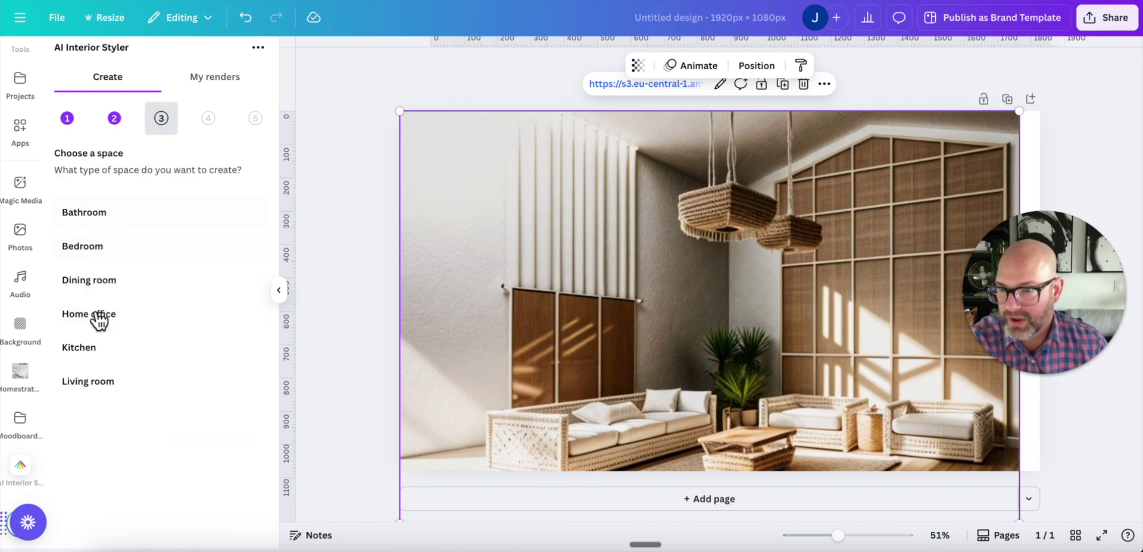
click(102, 391)
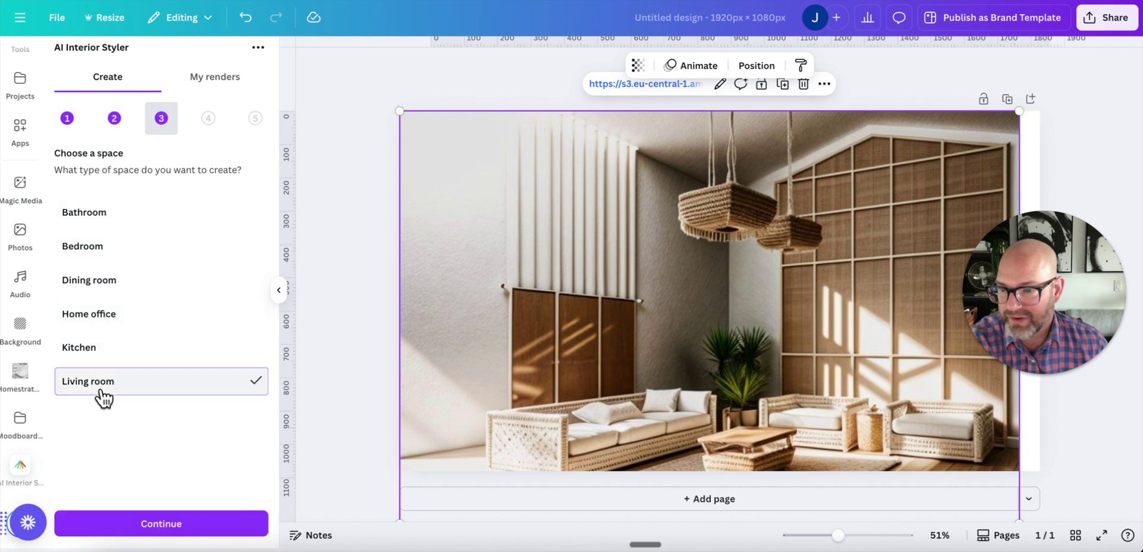
click(153, 521)
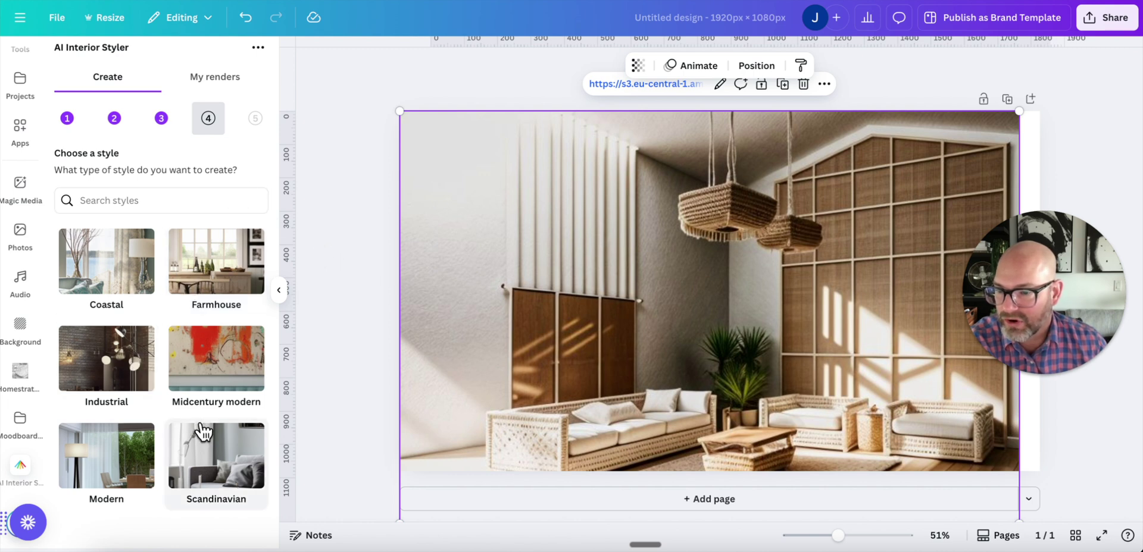
click(115, 380)
click(154, 522)
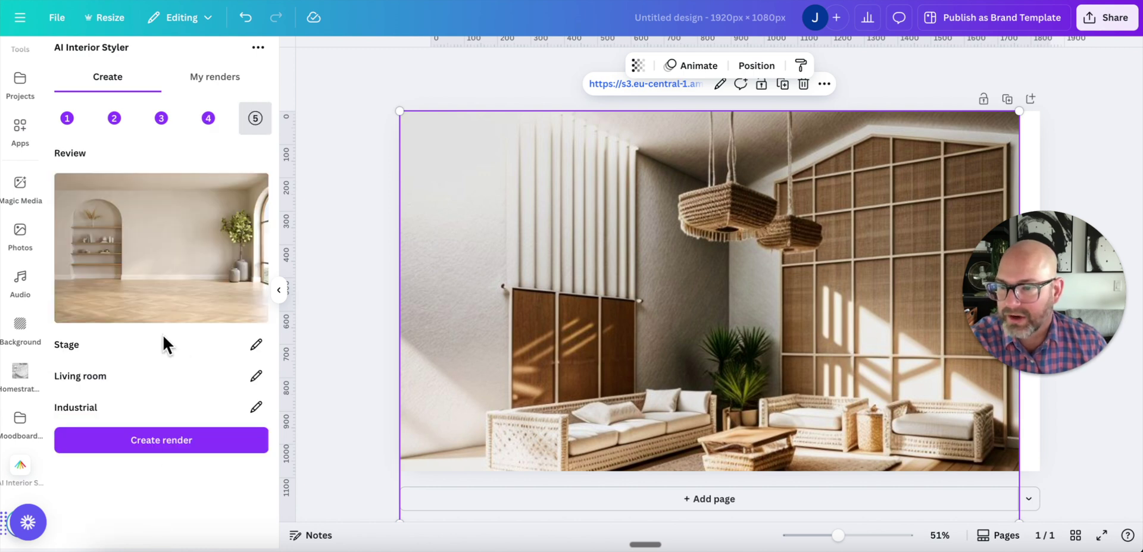
click(179, 445)
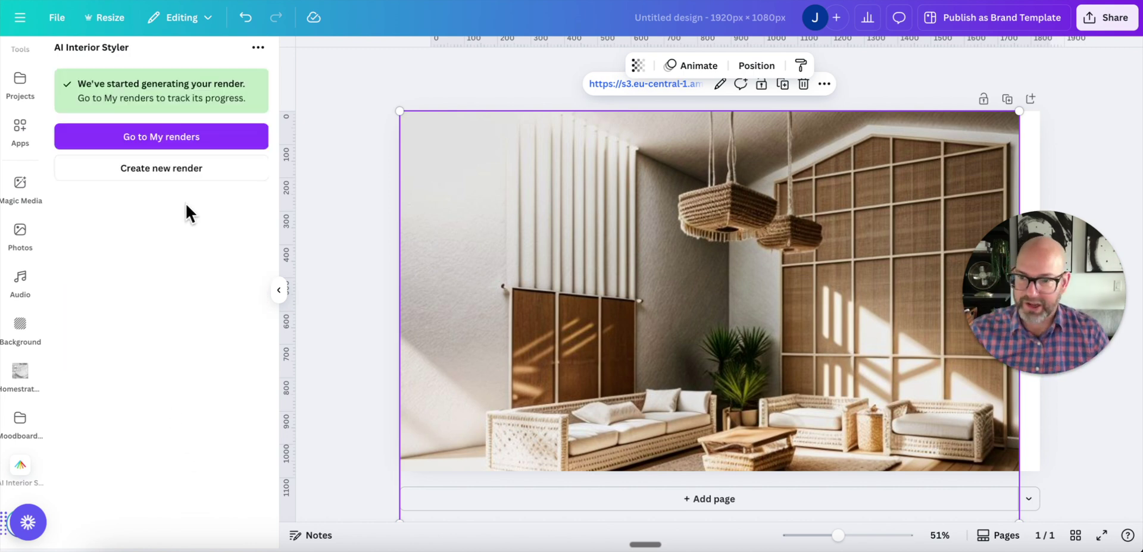
- In Palette Immo, close the renders overview, select the empty room photo and proceed to styling
click(181, 142)
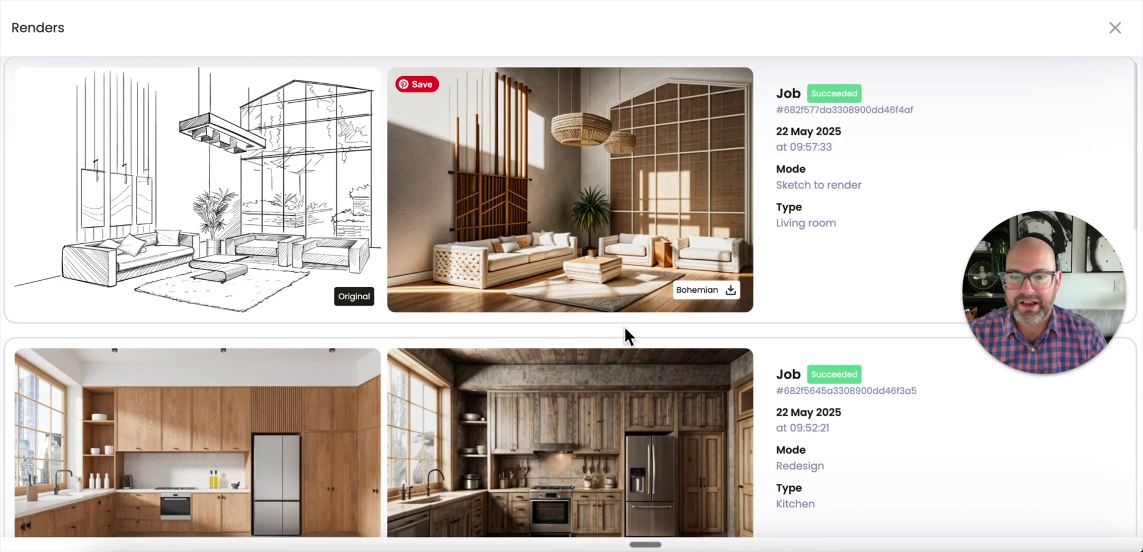
click(1115, 27)
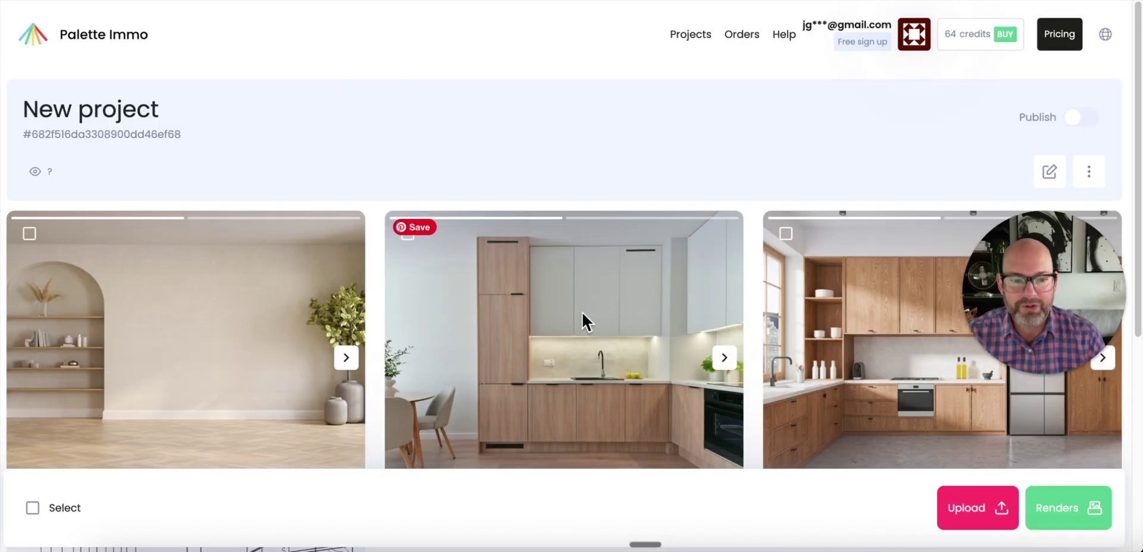
mouse_move(186, 340)
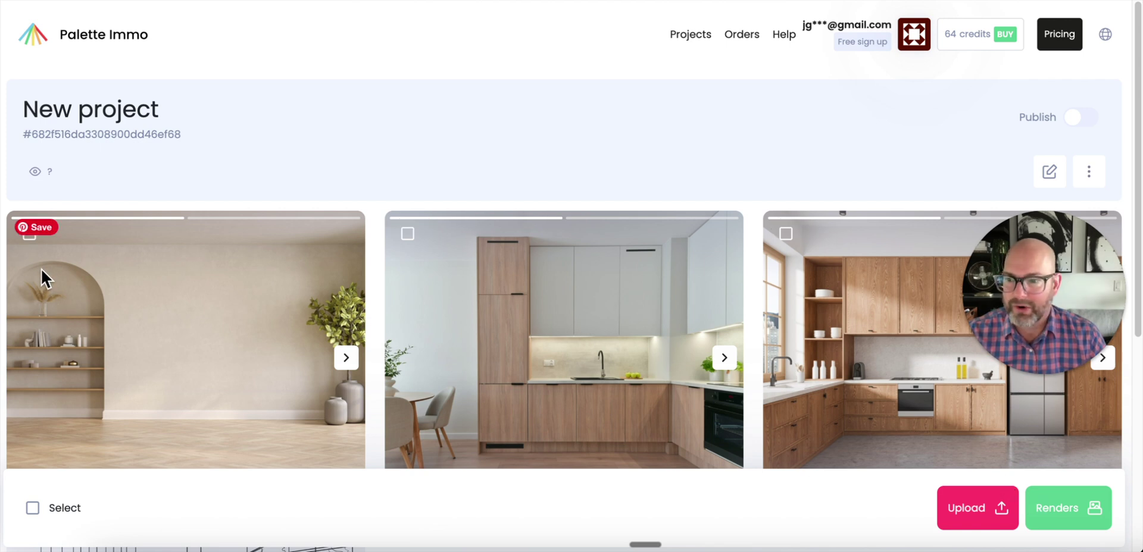
click(29, 235)
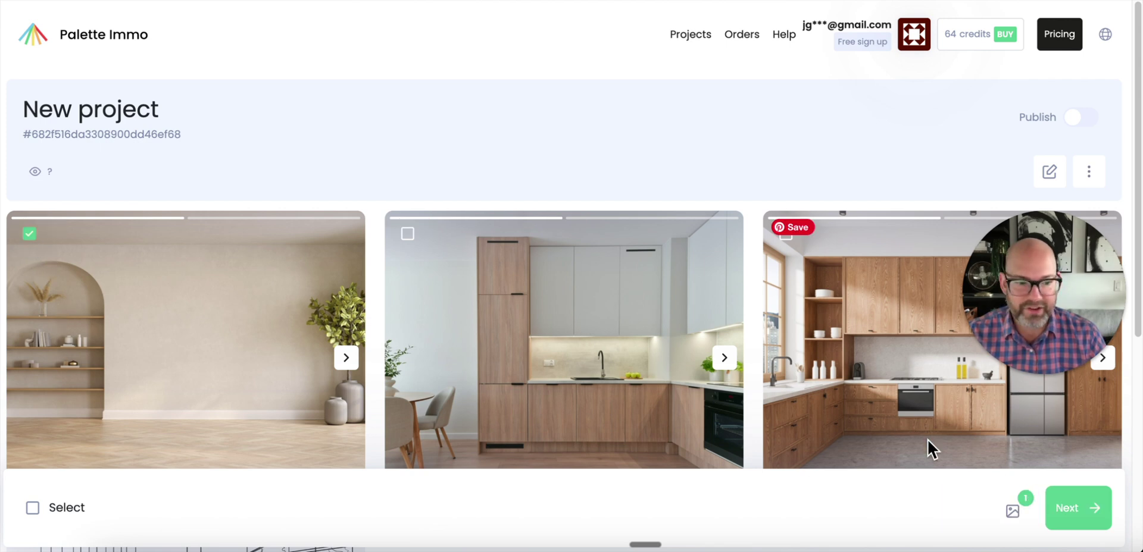
click(1083, 515)
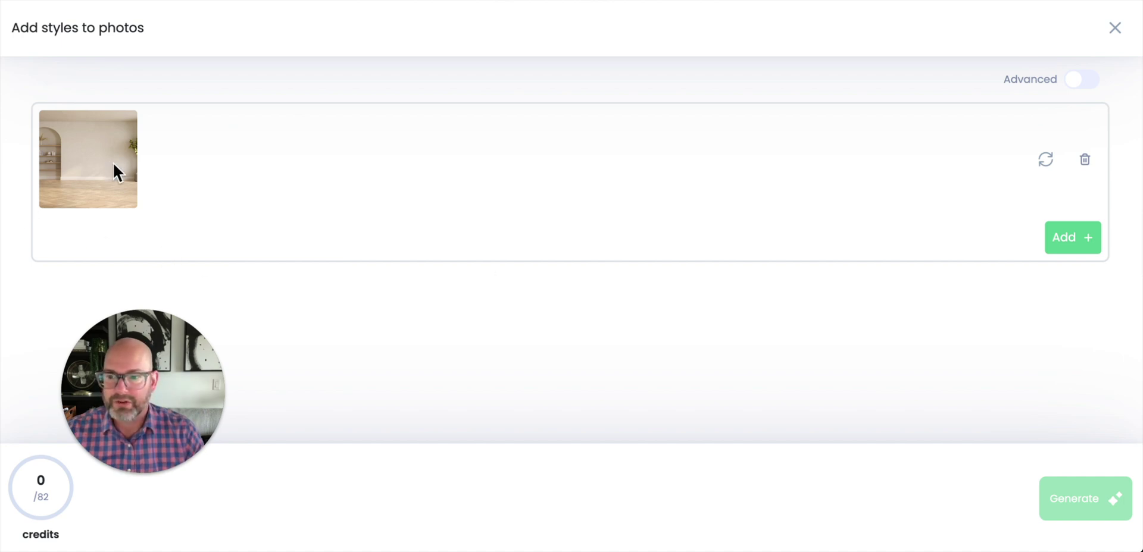
- Add a Staging-mode style for the empty room photo, then check the Renders list for progress
click(1069, 240)
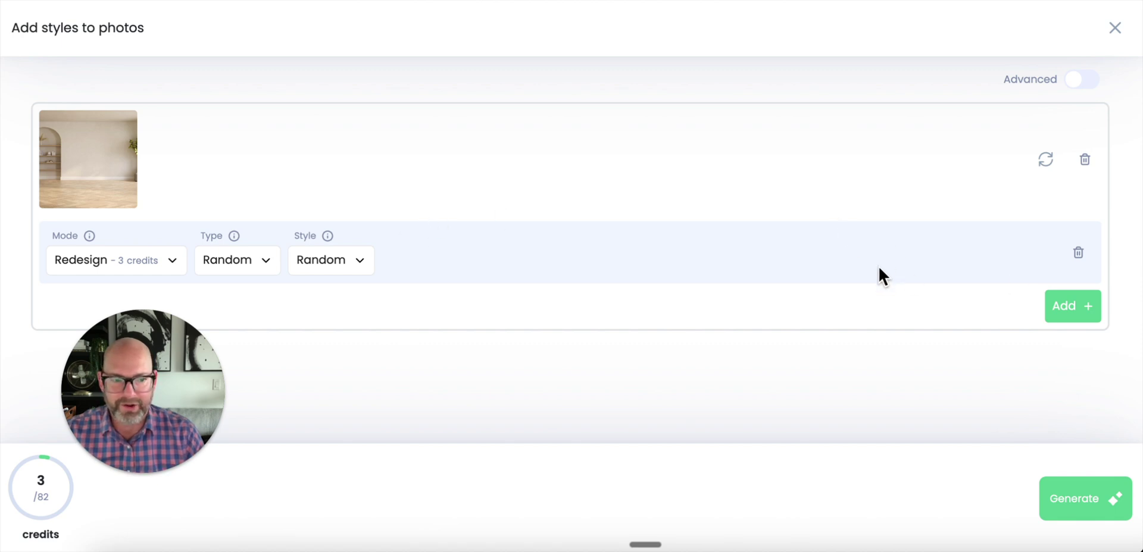
click(164, 271)
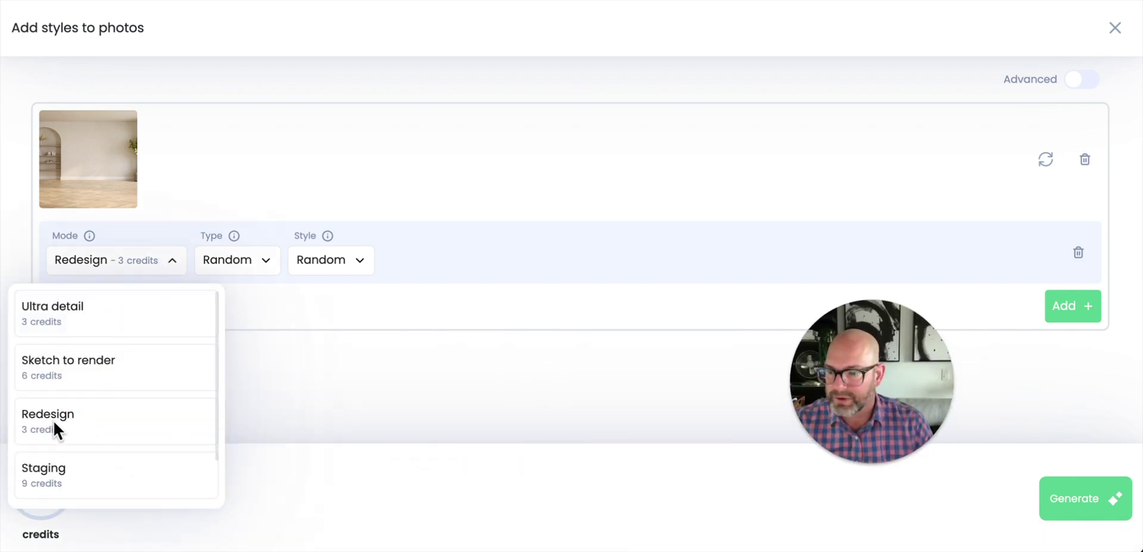
click(51, 476)
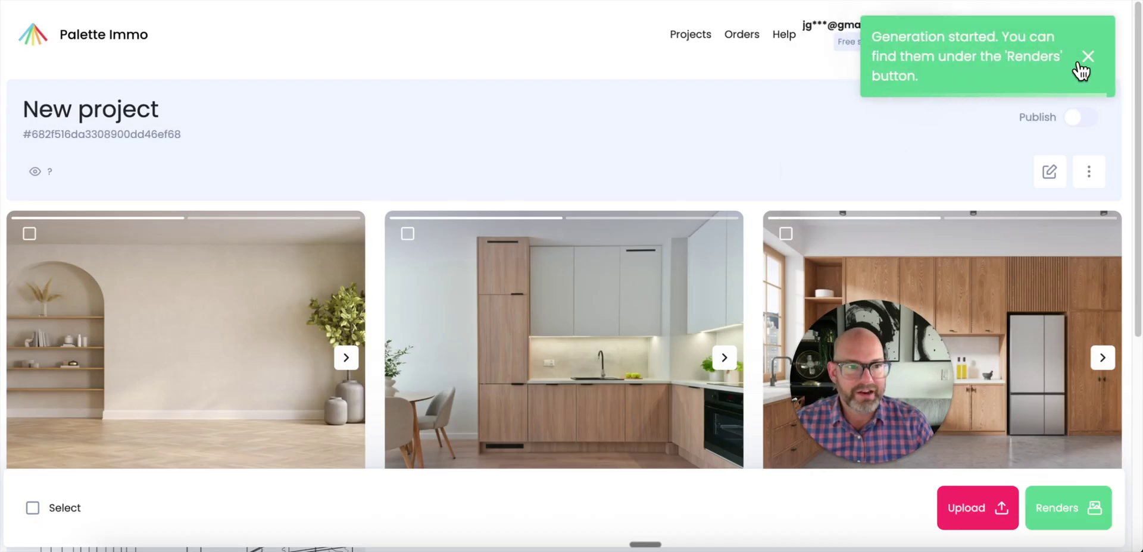
click(1066, 509)
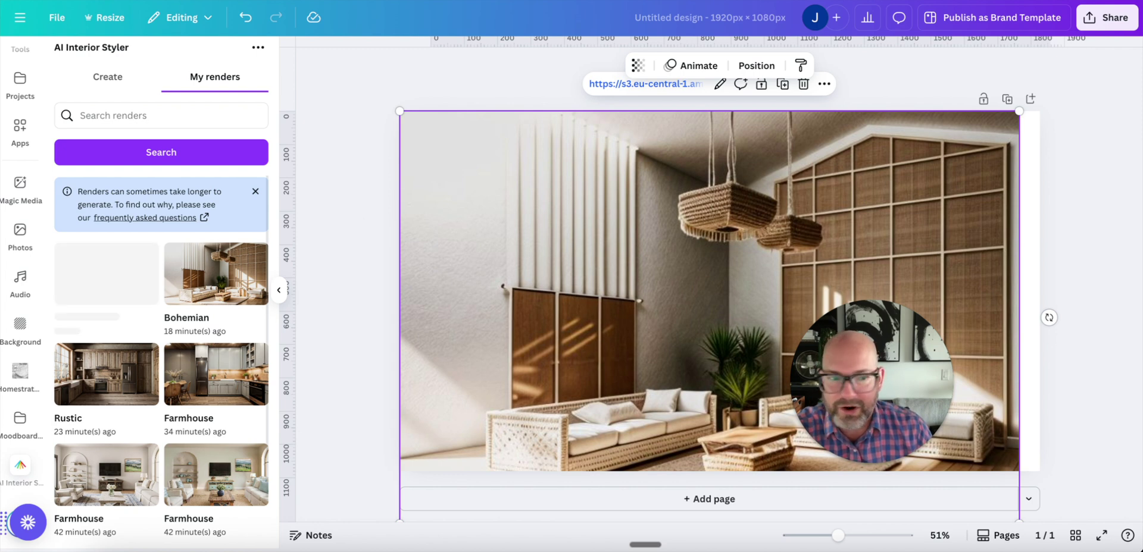
- Upload the dining room photo as the source for a new render
click(104, 82)
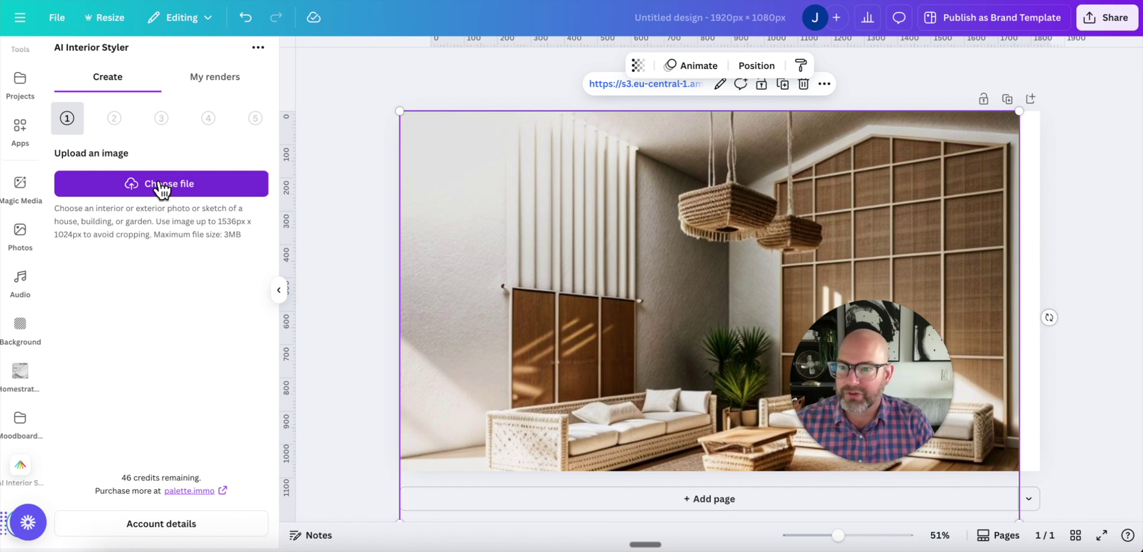
click(160, 189)
click(734, 106)
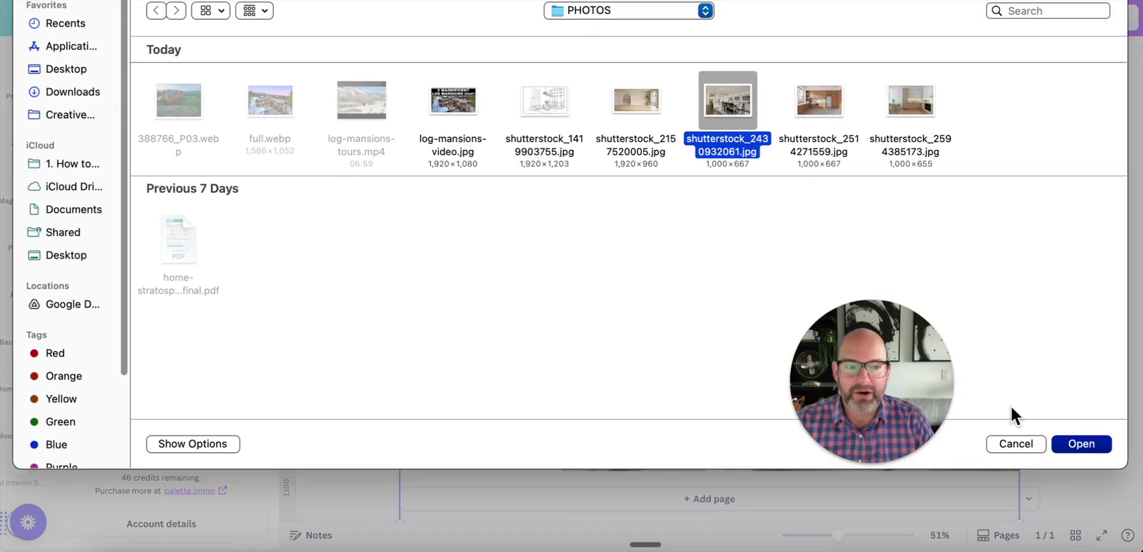
click(1075, 444)
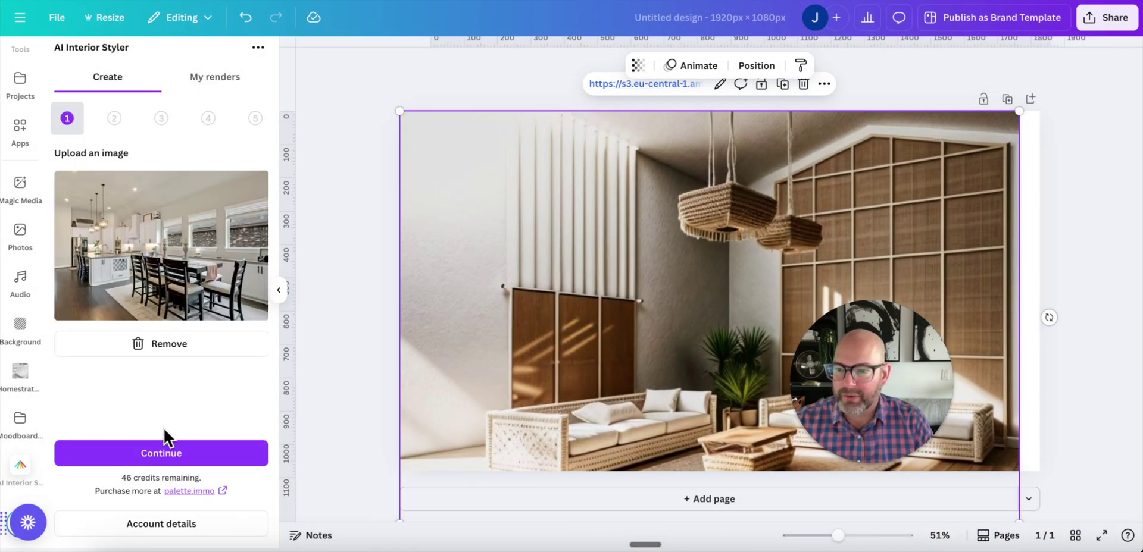
- Choose Restyle mode with Dining room as the space
click(157, 452)
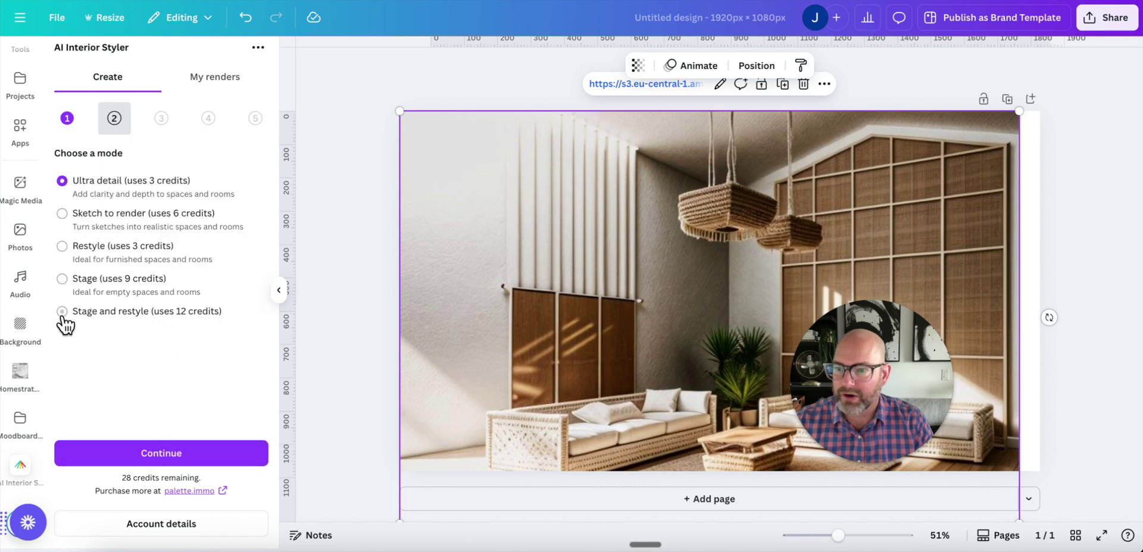
click(62, 247)
click(168, 451)
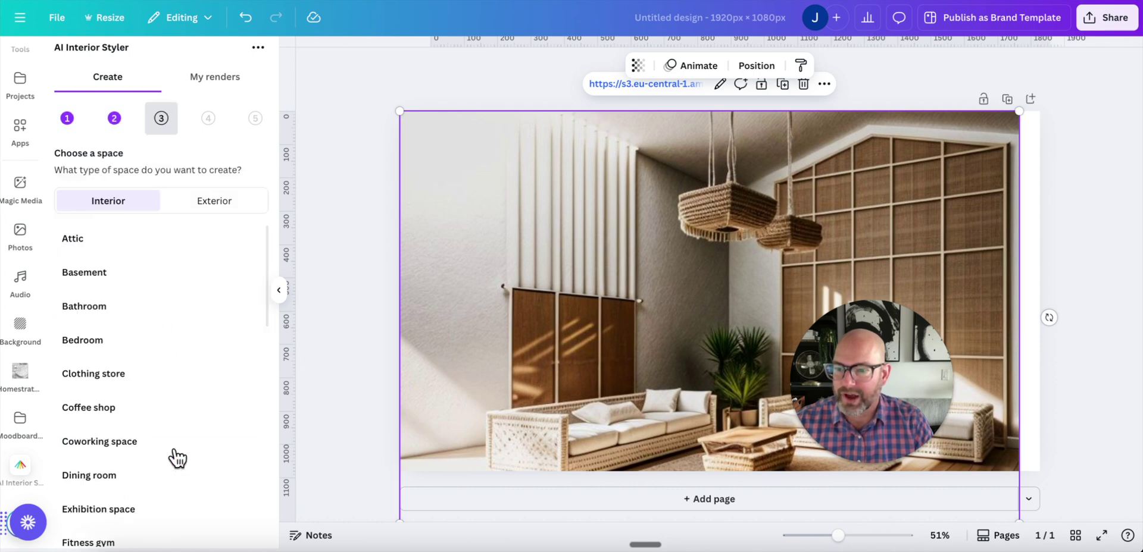
scroll(122, 358, down, 1)
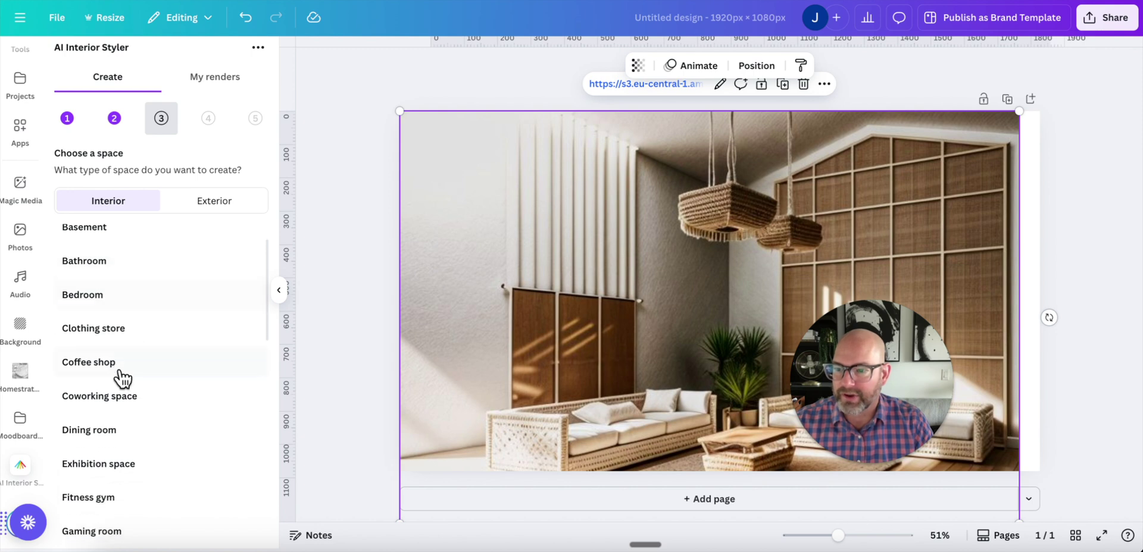
click(116, 443)
click(164, 523)
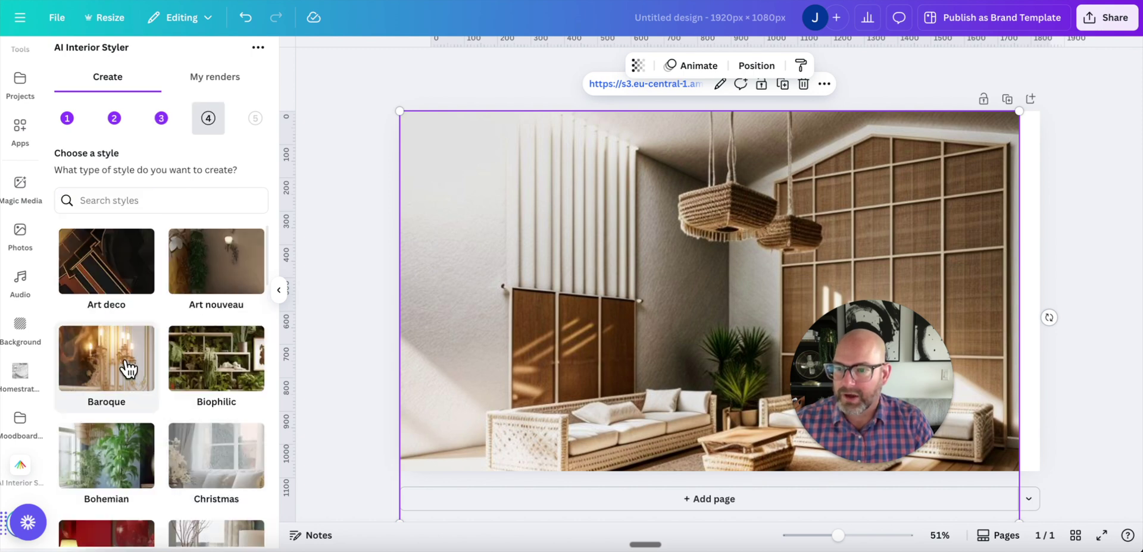
- Pick the French country style and start the render
scroll(128, 369, down, 5)
scroll(128, 369, down, 2)
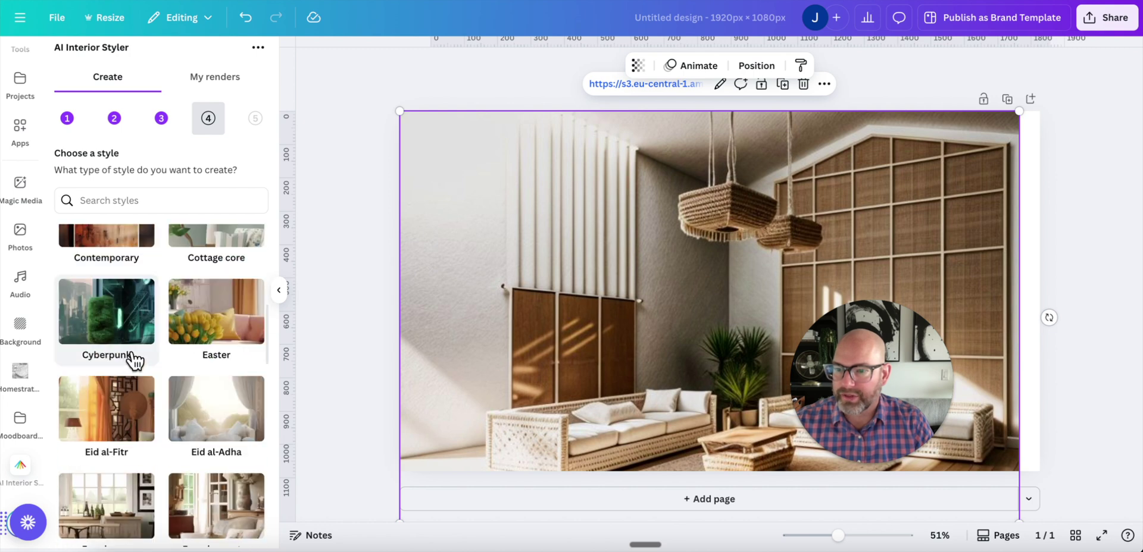
scroll(135, 360, down, 1)
scroll(135, 360, down, 1)
scroll(136, 361, down, 2)
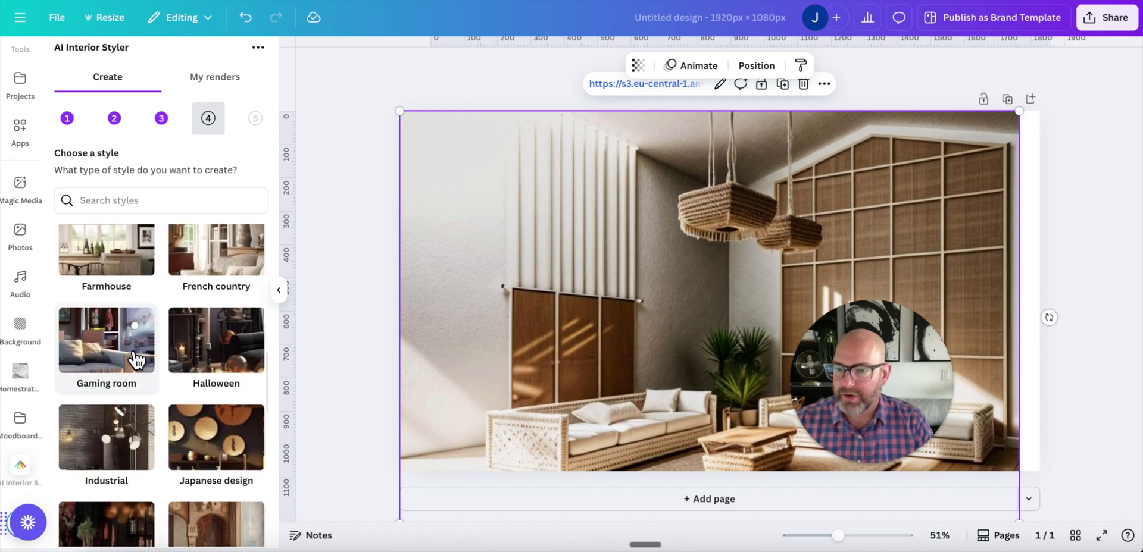
click(216, 250)
click(178, 524)
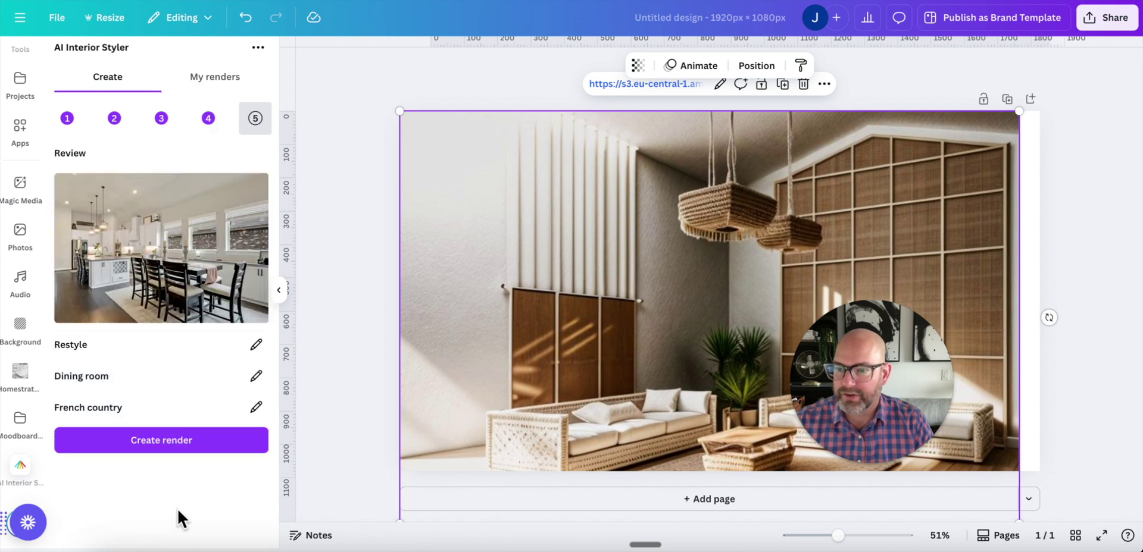
click(158, 441)
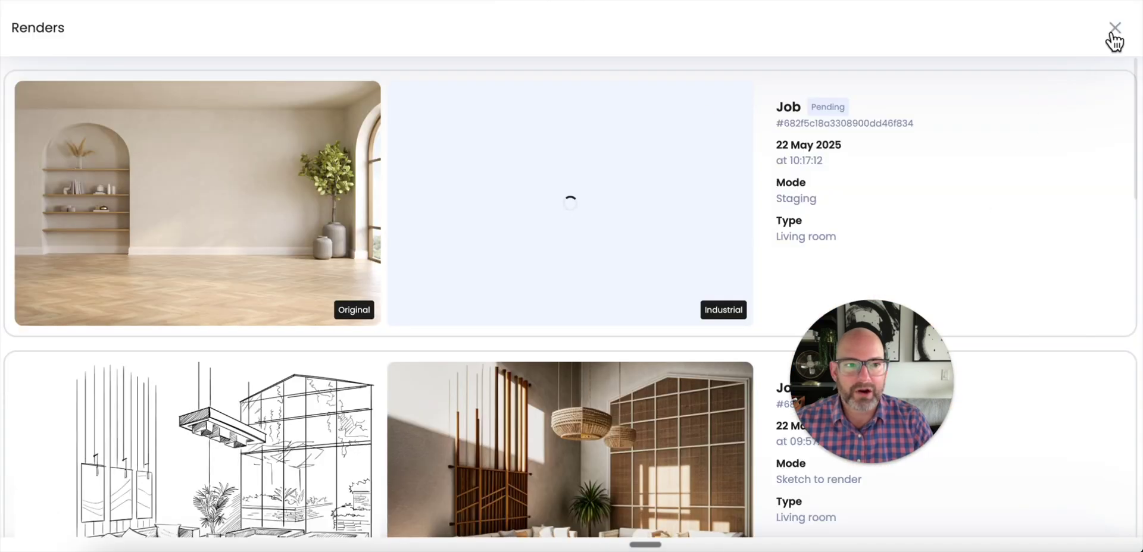
- Upload the dining room photo to the Palette Immo project and select it
click(1112, 31)
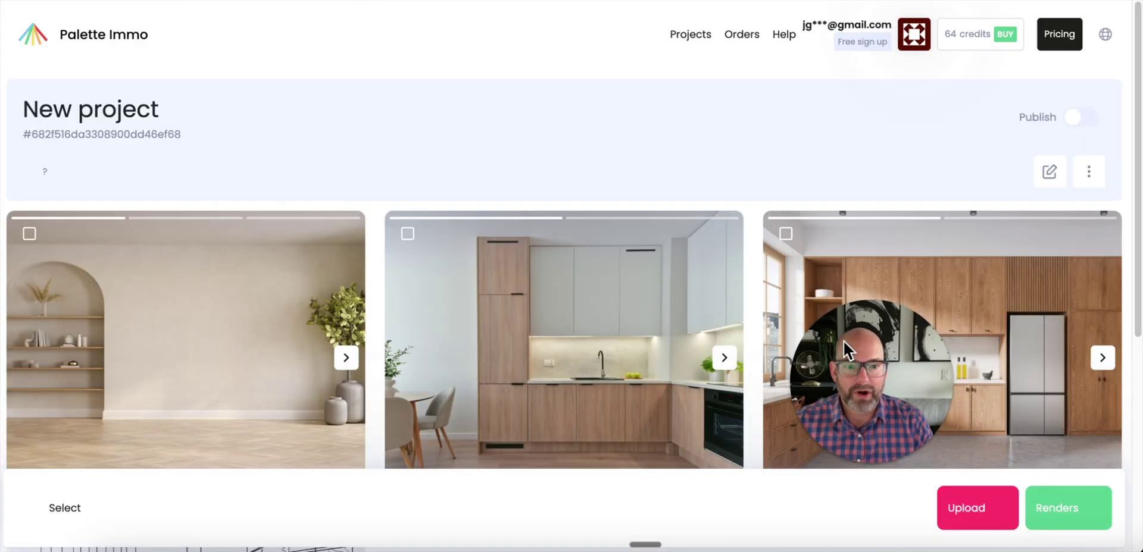
click(982, 513)
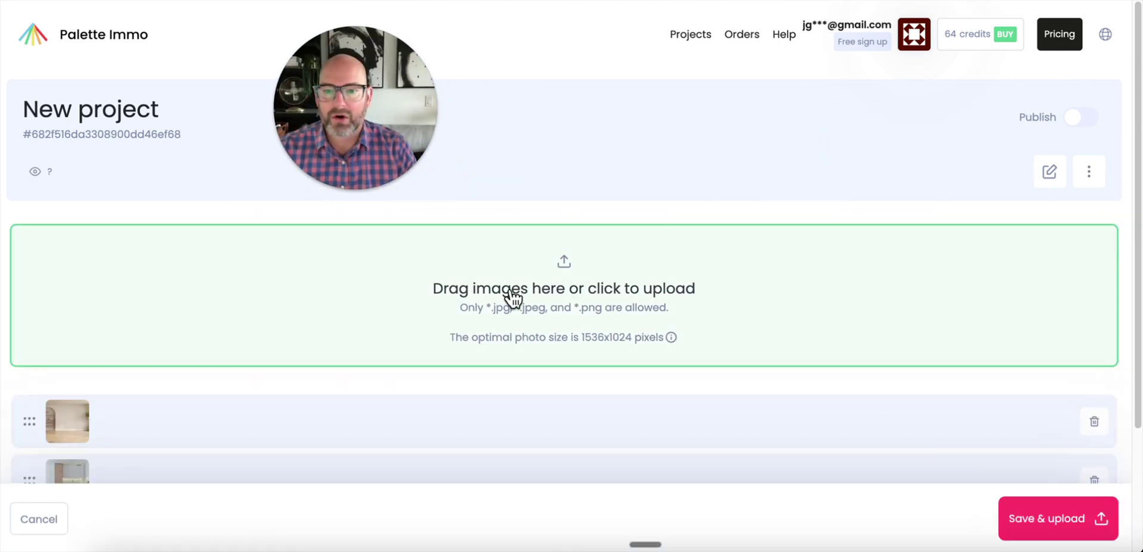
drag(693, 276, 743, 370)
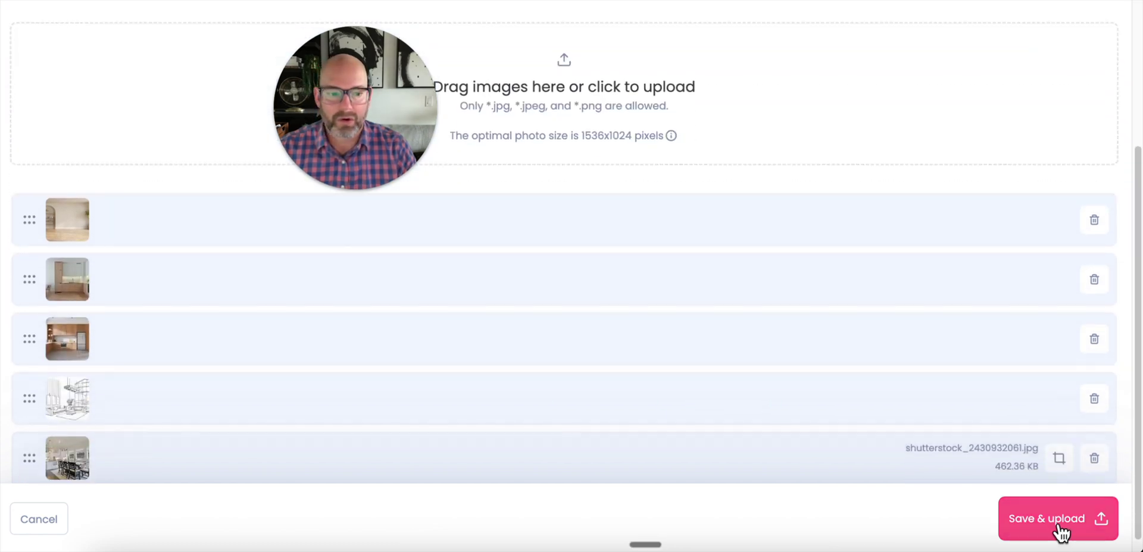
click(1000, 527)
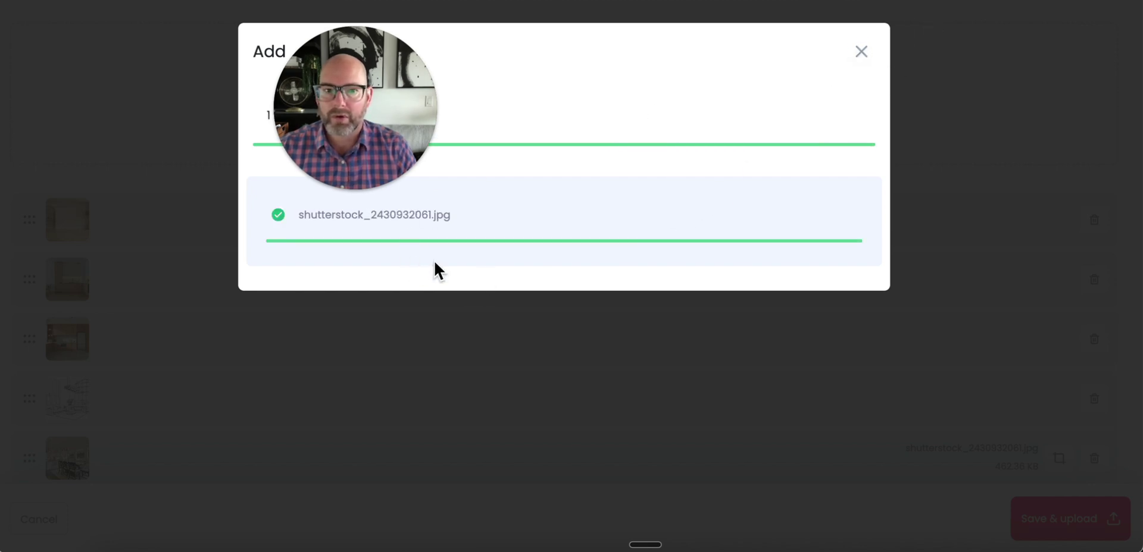
click(858, 55)
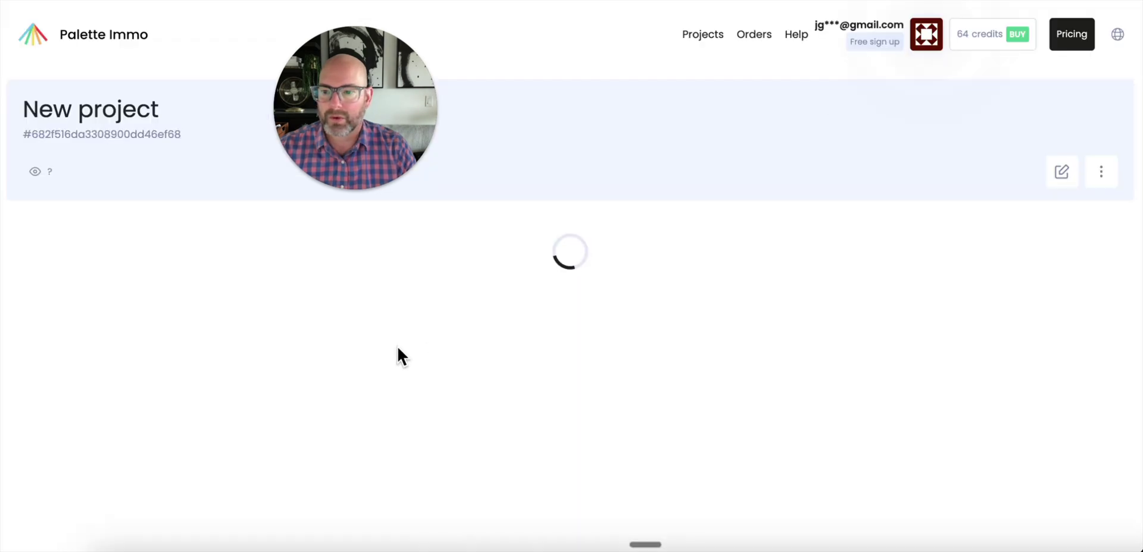
scroll(622, 387, down, 6)
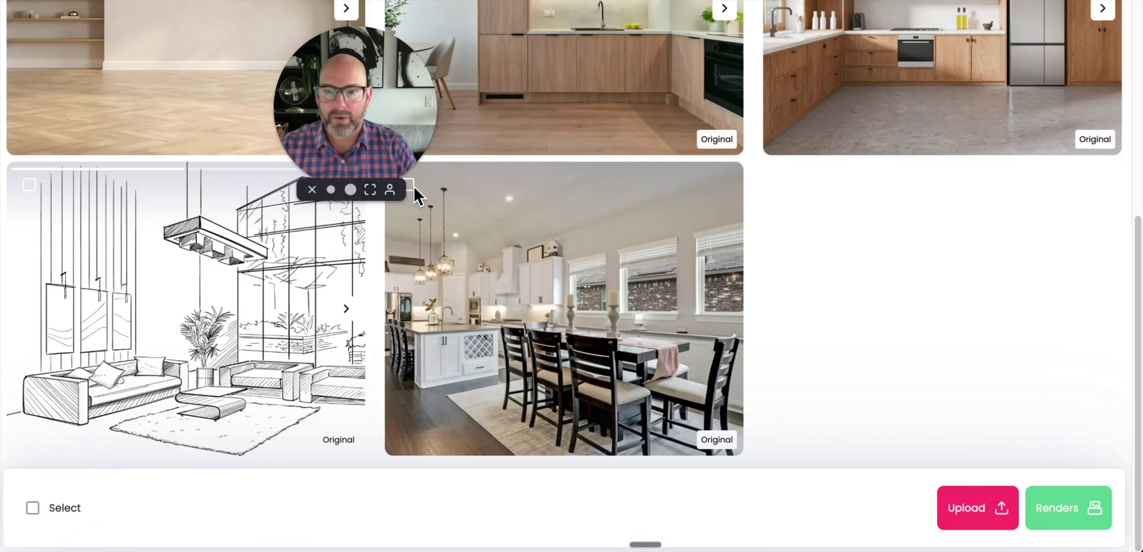
mouse_move(563, 308)
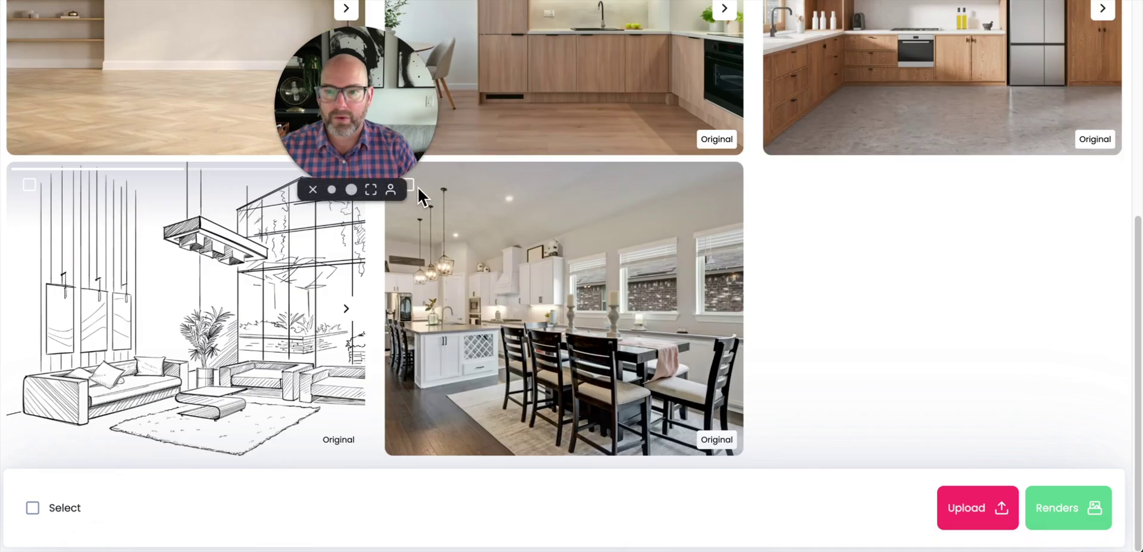
drag(364, 149, 289, 137)
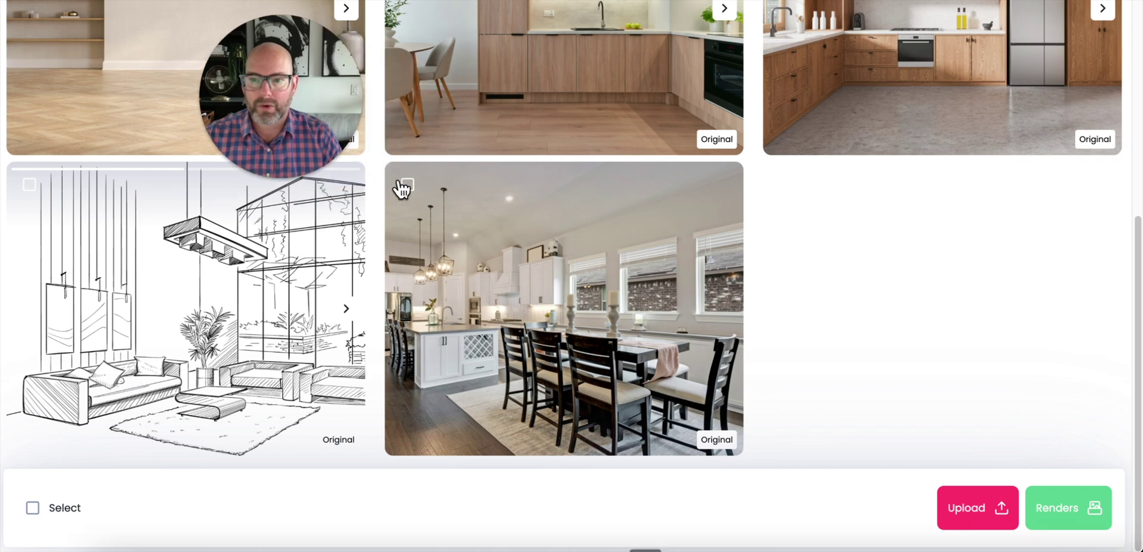
click(416, 188)
- Add a Redesign style setting for the photo with room type Dining room
click(1071, 508)
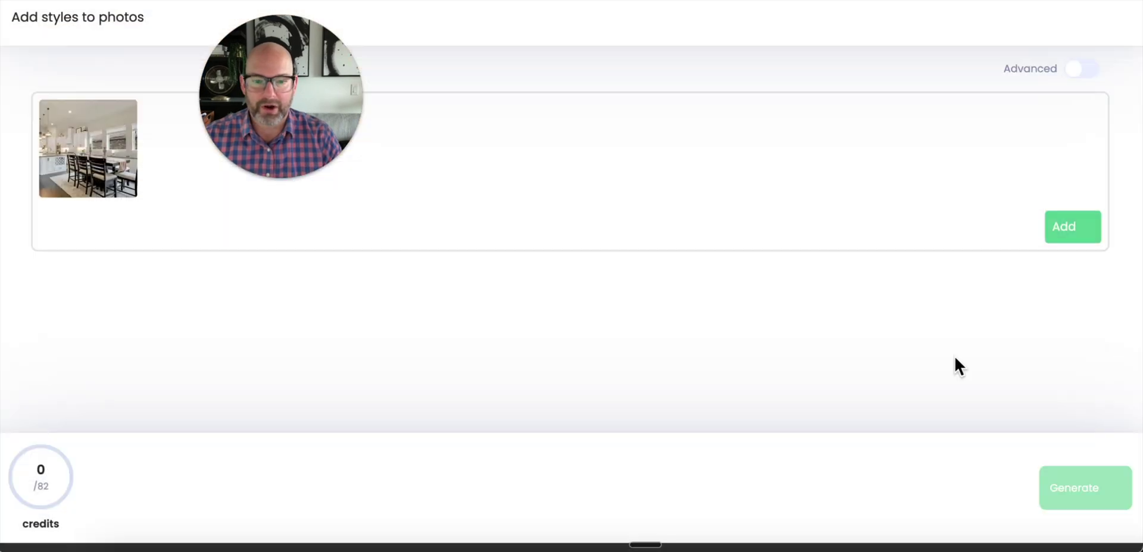
click(1066, 239)
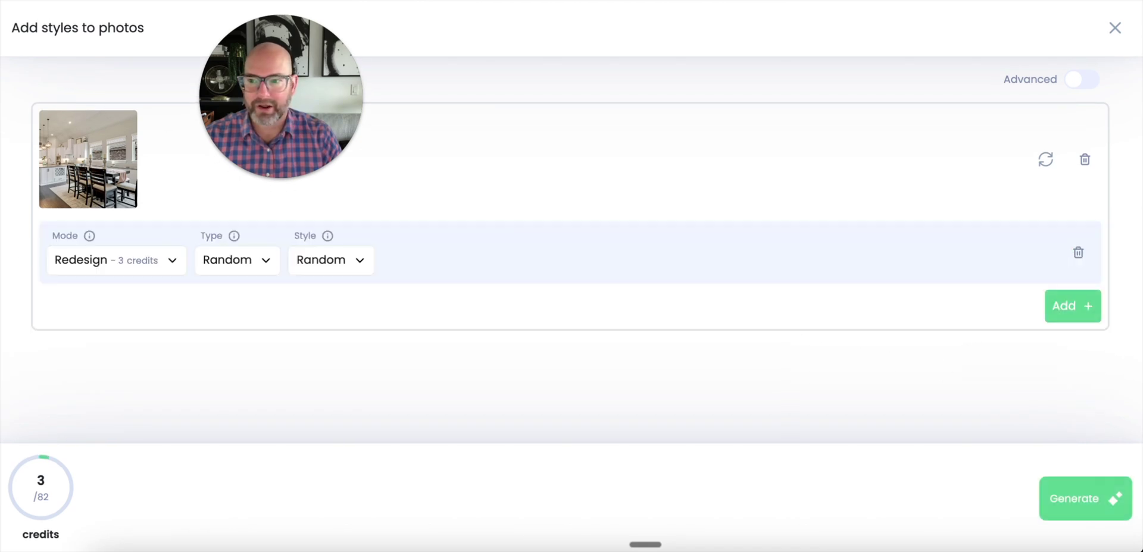
click(136, 271)
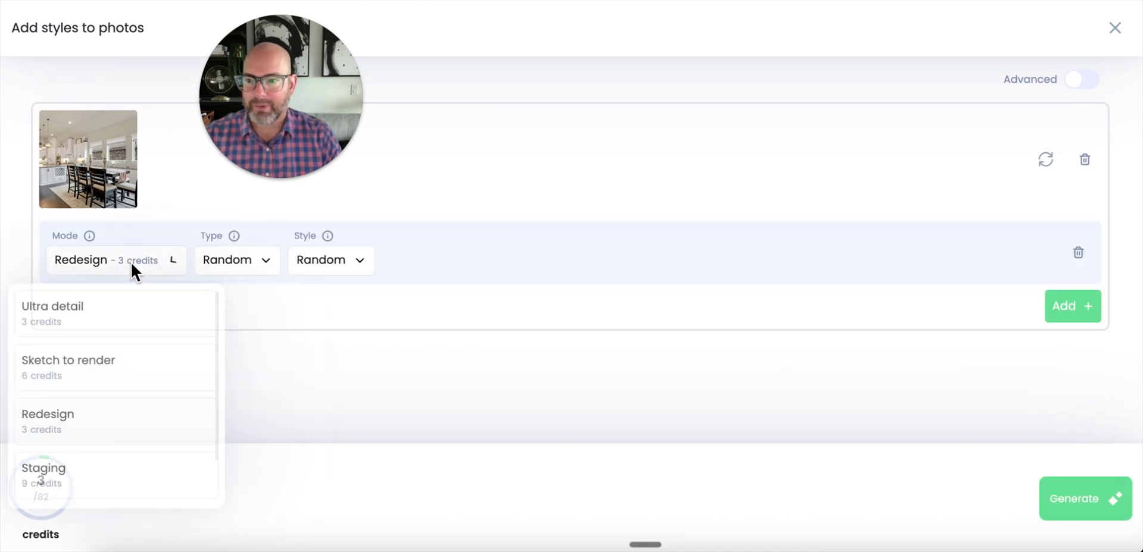
click(94, 423)
click(233, 265)
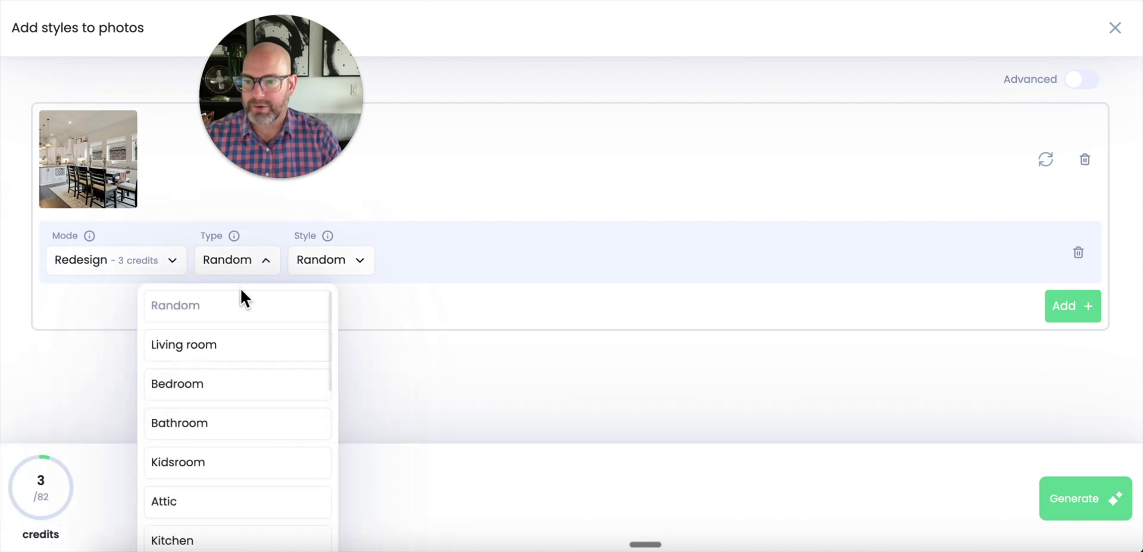
scroll(222, 441, down, 1)
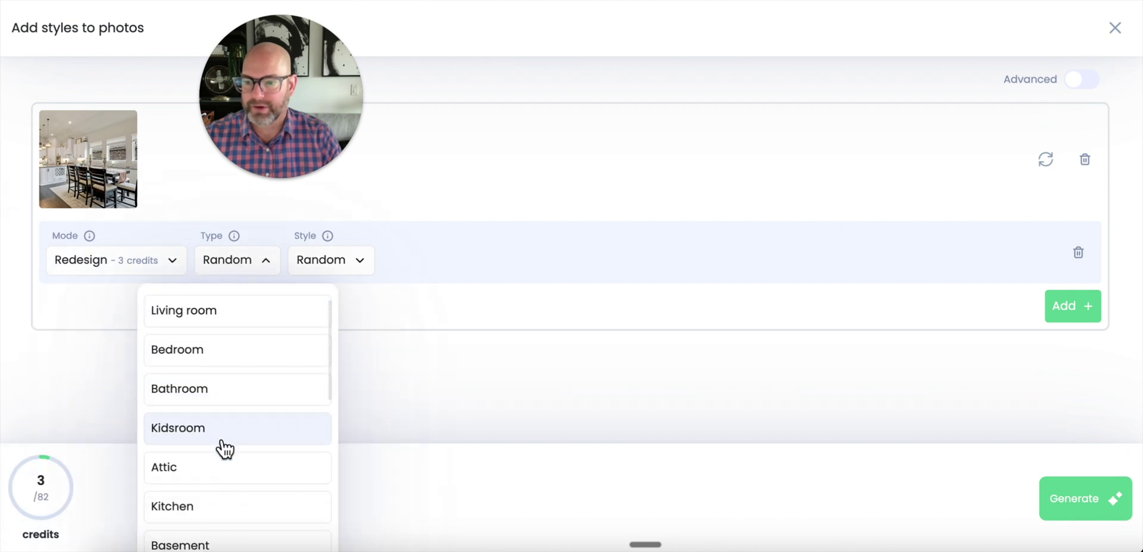
scroll(223, 439, down, 1)
scroll(225, 437, down, 1)
scroll(227, 438, down, 5)
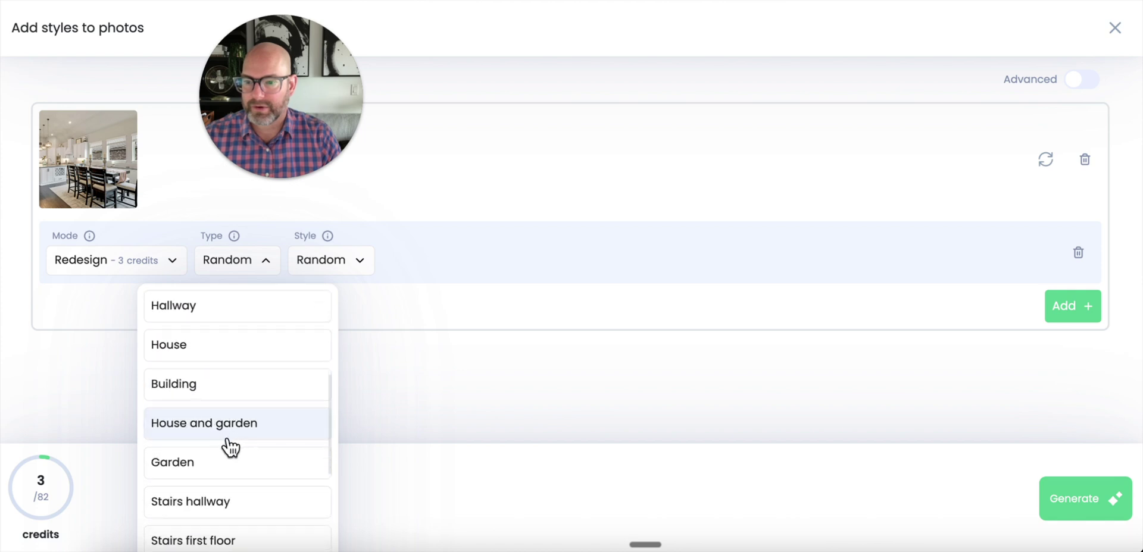
scroll(231, 445, down, 1)
scroll(232, 459, down, 1)
click(232, 509)
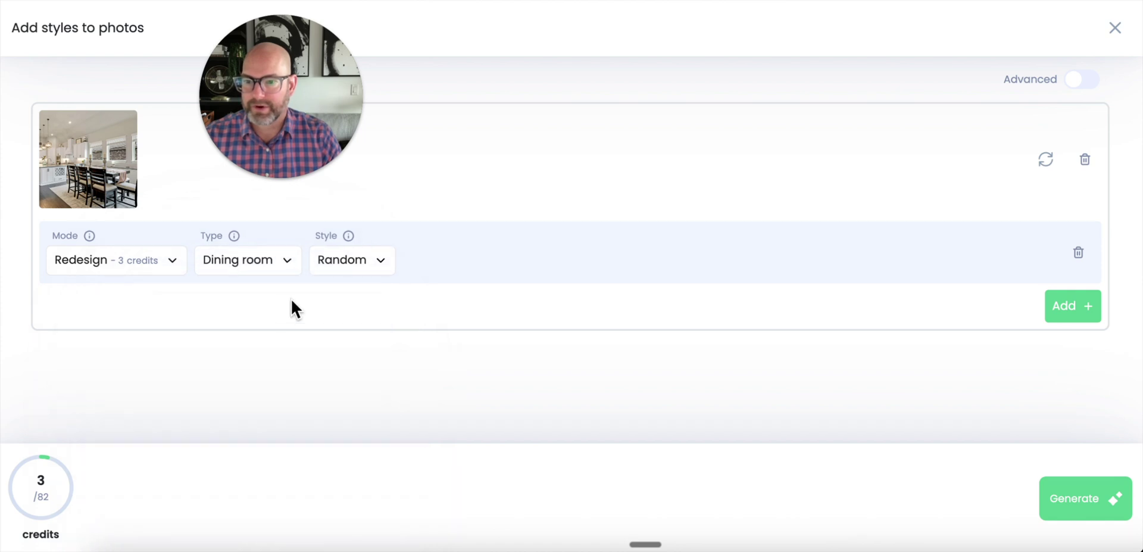
- Choose the French country style and confirm generating the render
click(357, 260)
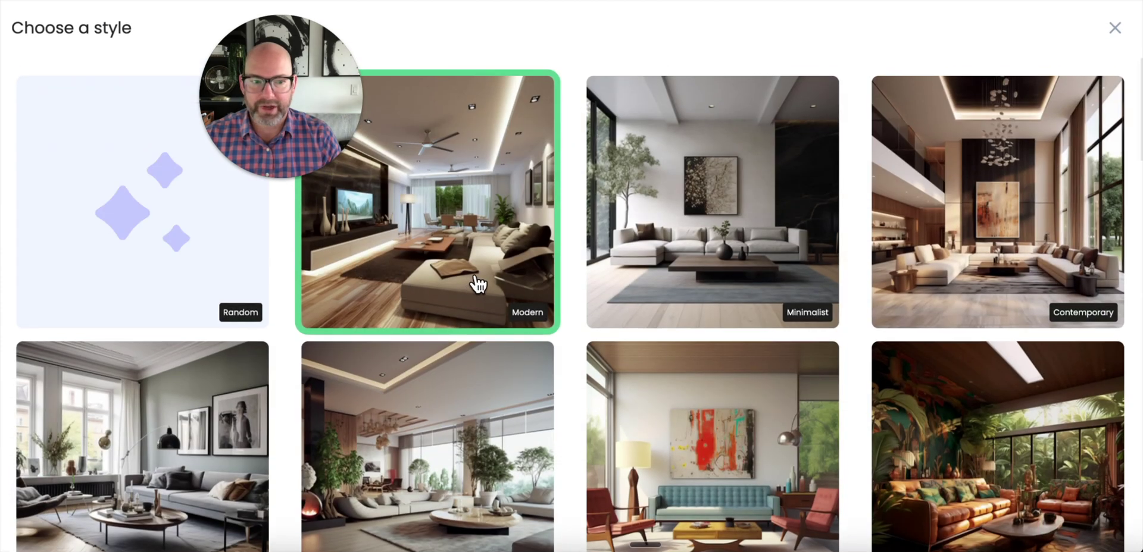
scroll(479, 283, down, 2)
scroll(481, 287, down, 2)
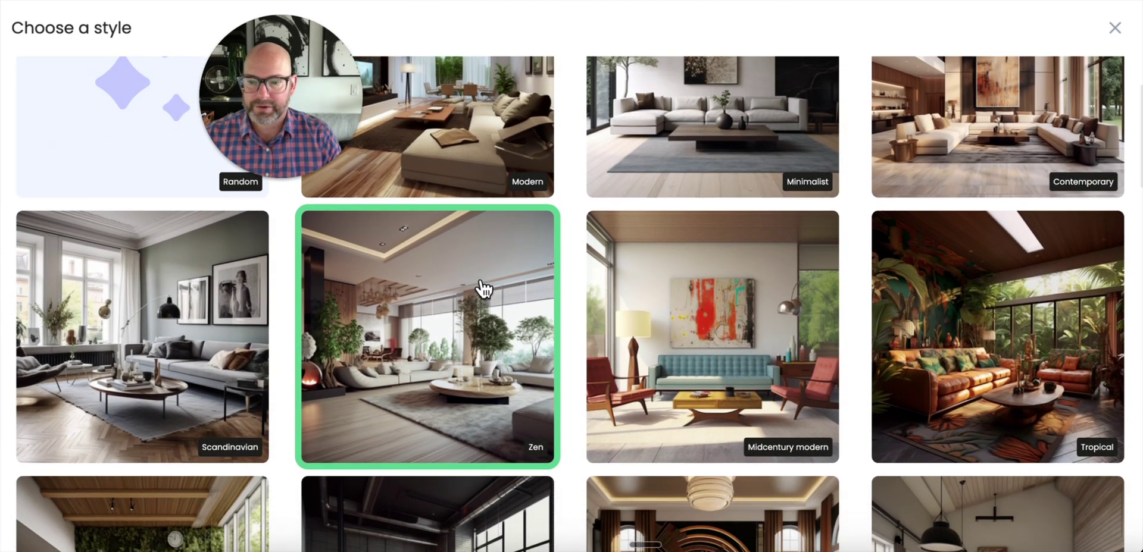
scroll(485, 290, down, 1)
scroll(485, 290, down, 1)
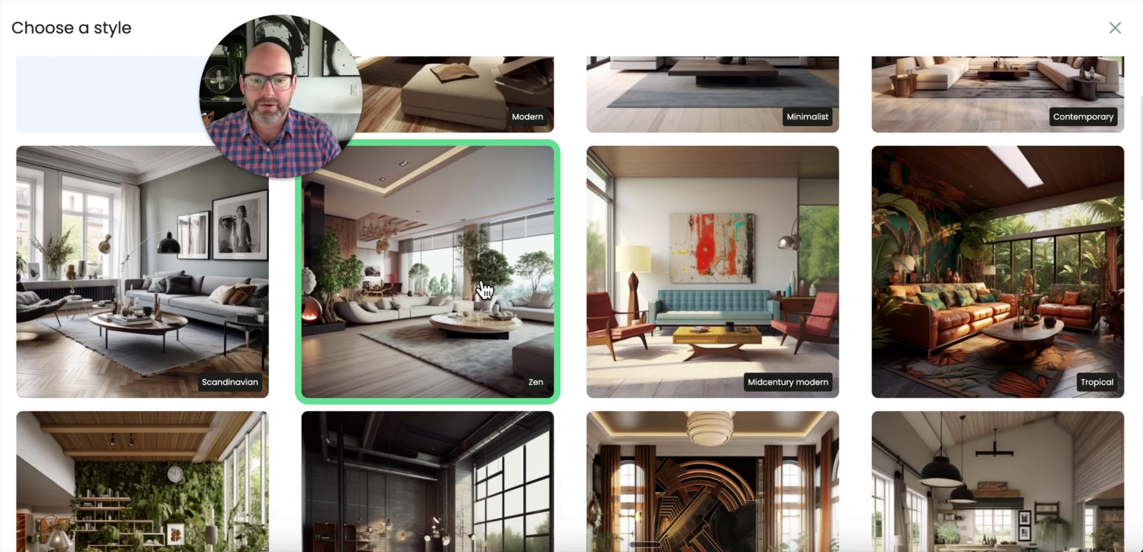
scroll(485, 290, down, 3)
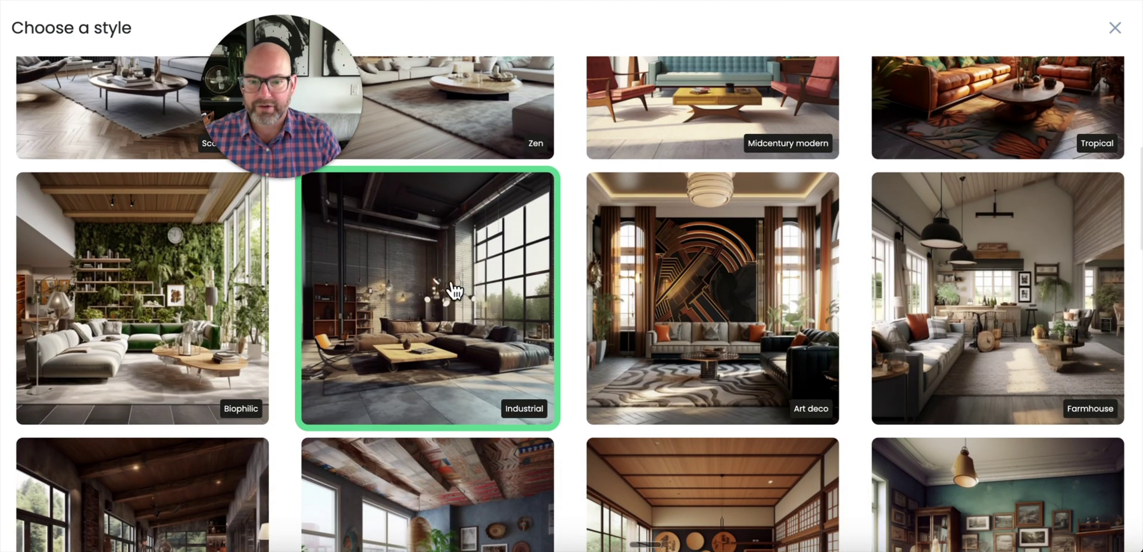
scroll(446, 289, down, 2)
scroll(447, 288, down, 1)
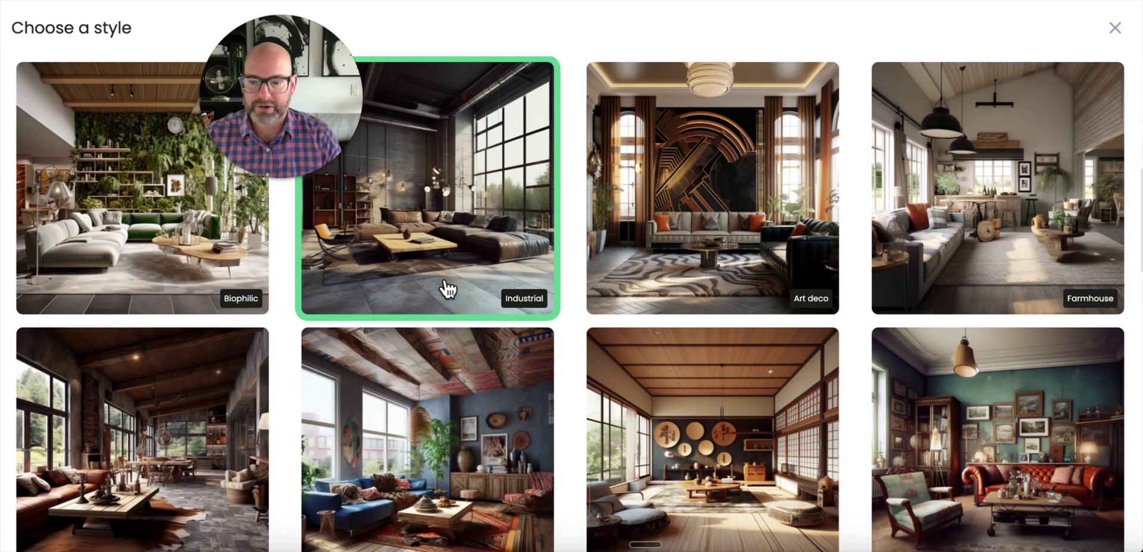
scroll(446, 288, down, 1)
scroll(446, 289, down, 1)
scroll(448, 288, down, 1)
scroll(450, 287, down, 5)
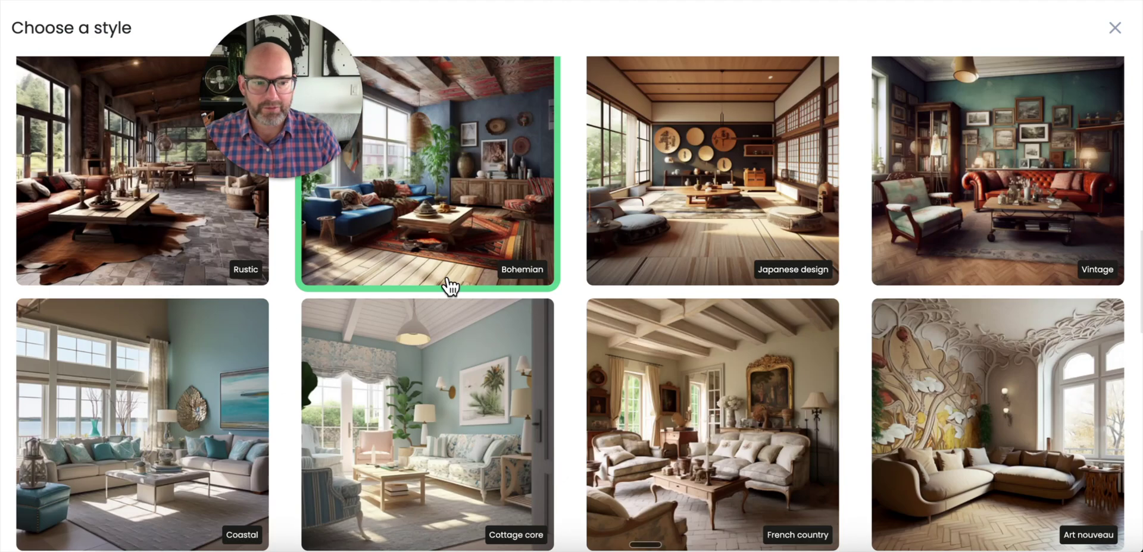
scroll(452, 288, down, 1)
scroll(452, 287, down, 1)
click(730, 384)
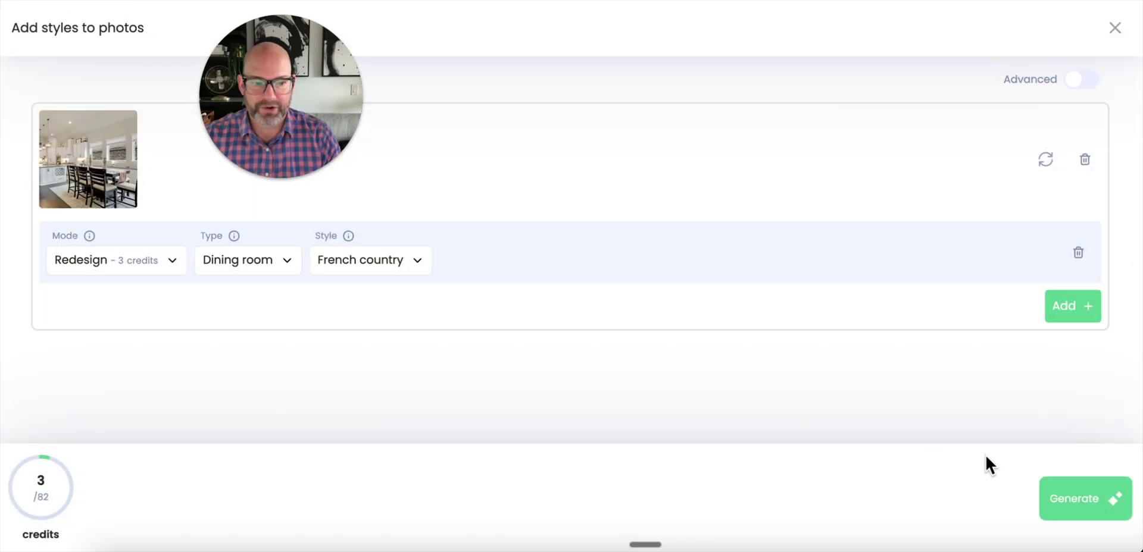
click(1072, 494)
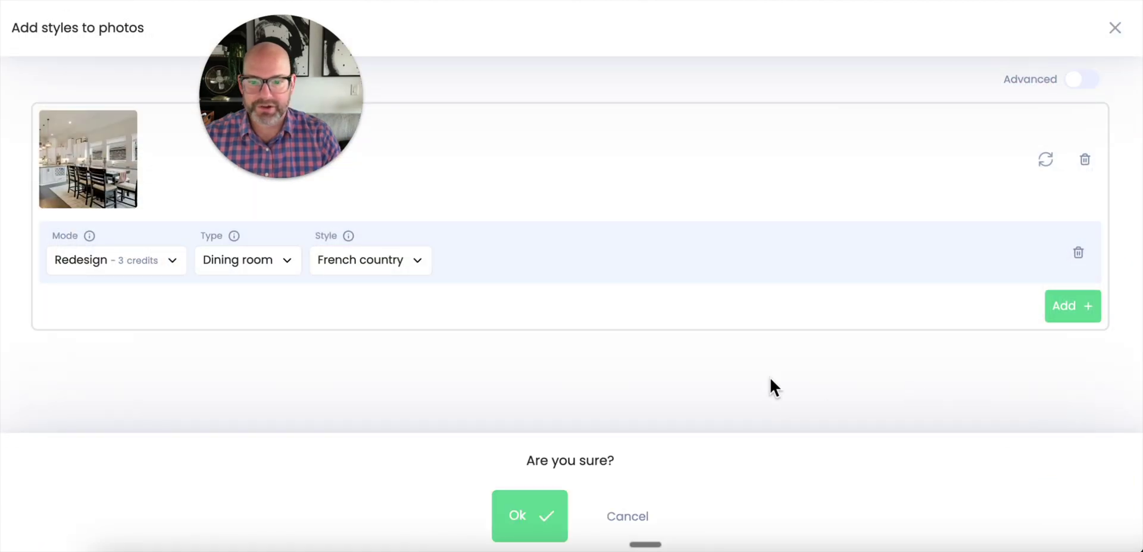
click(519, 510)
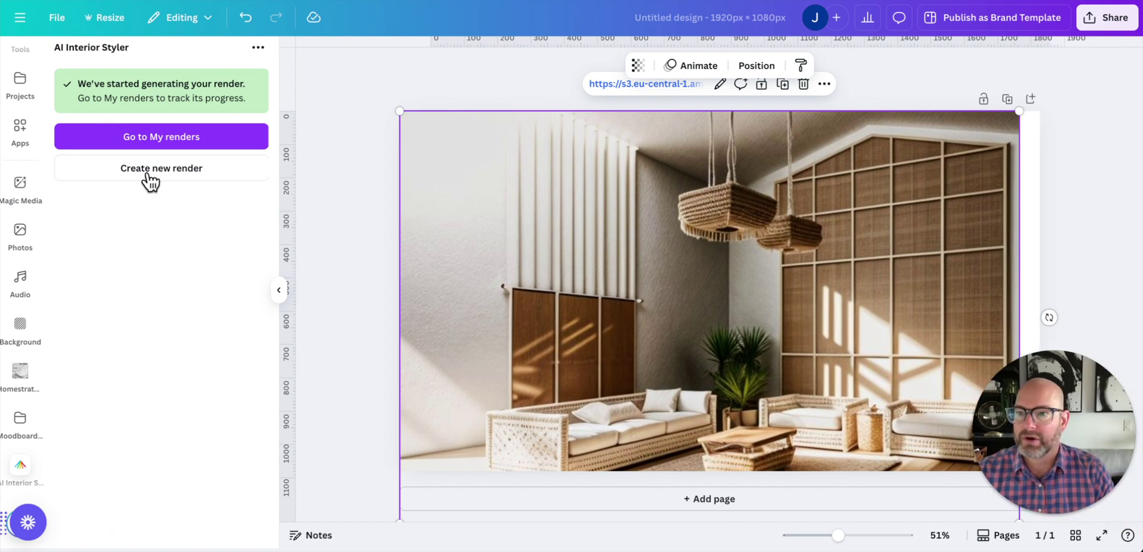
- Add the Industrial living-room render from My renders and stretch it to cover the page
click(142, 136)
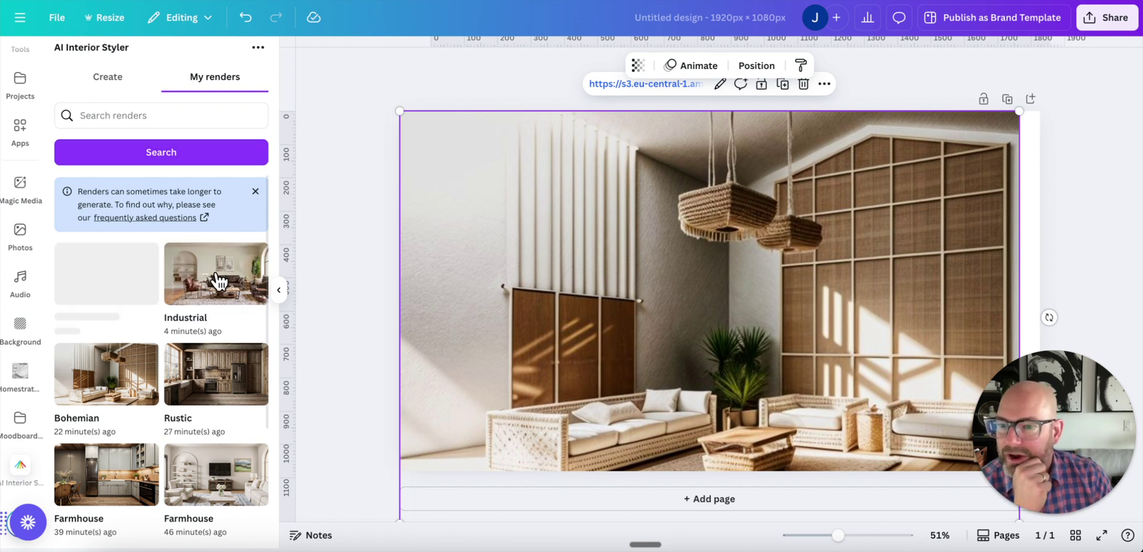
click(216, 273)
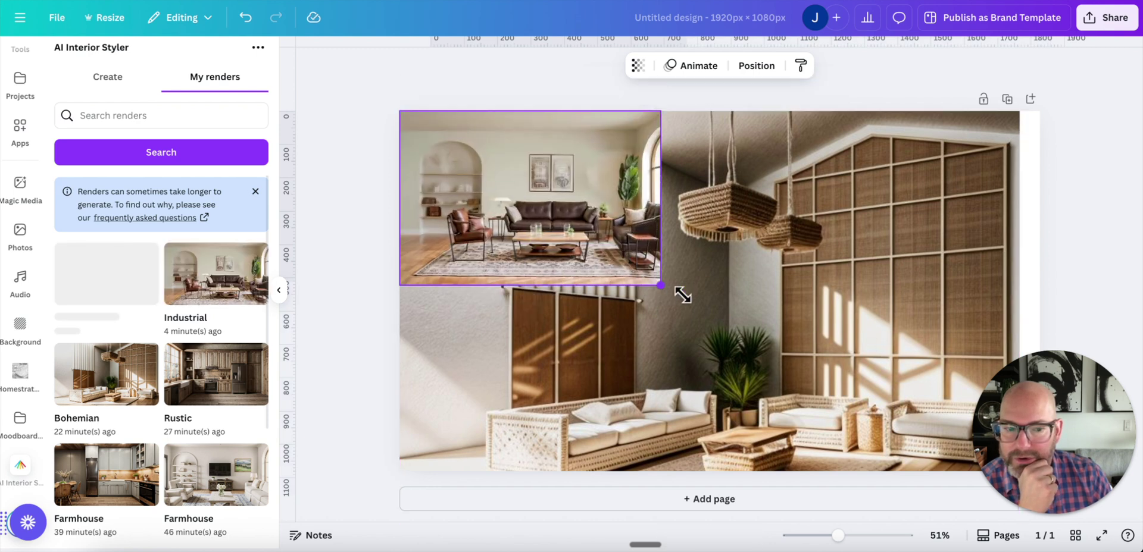
drag(683, 295, 1052, 474)
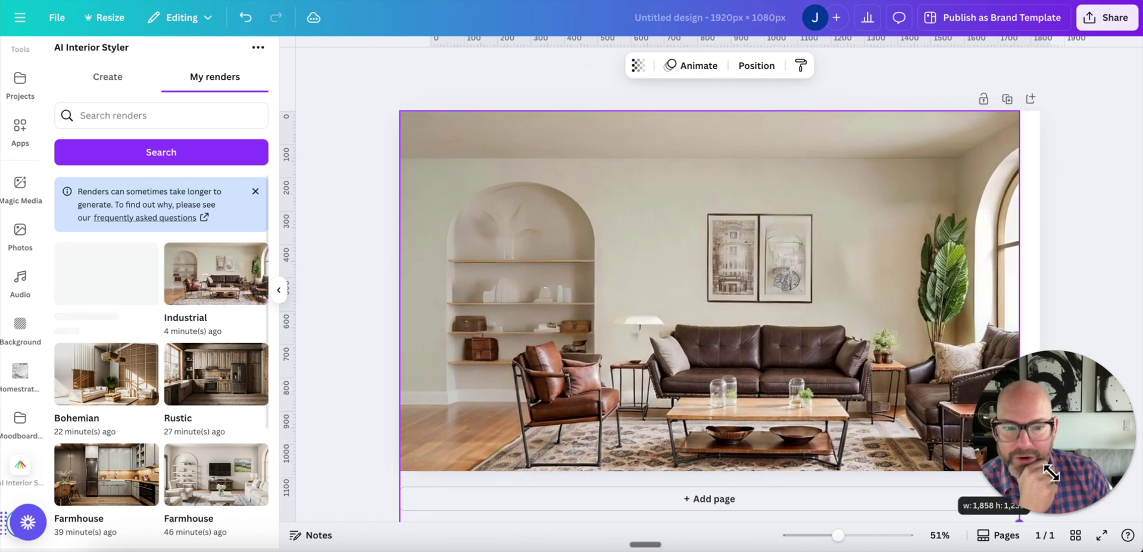
drag(778, 358, 777, 333)
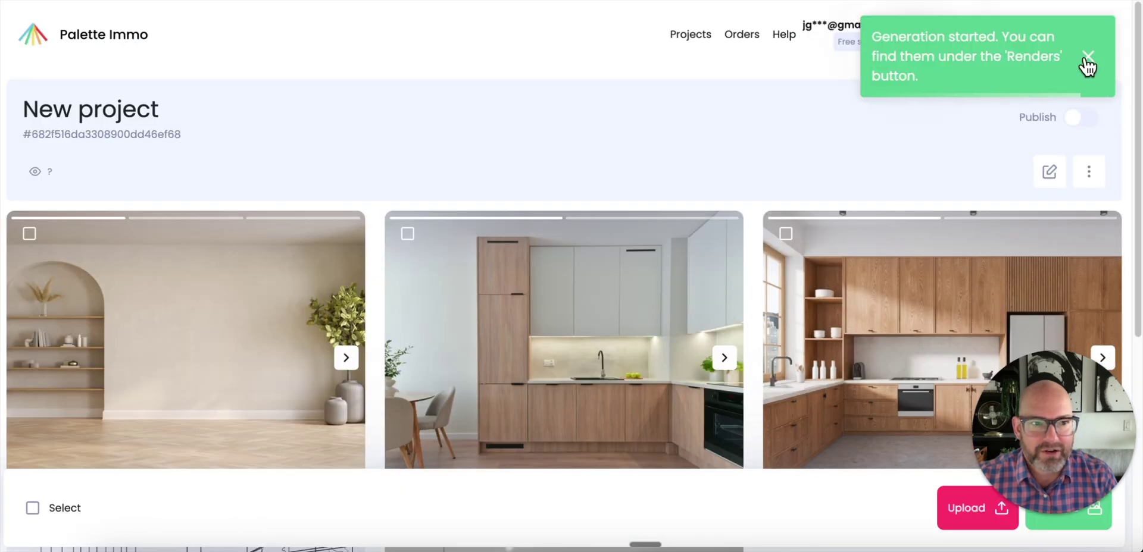
- Dismiss the generation notice and check the render jobs list for the dining room status
click(1088, 58)
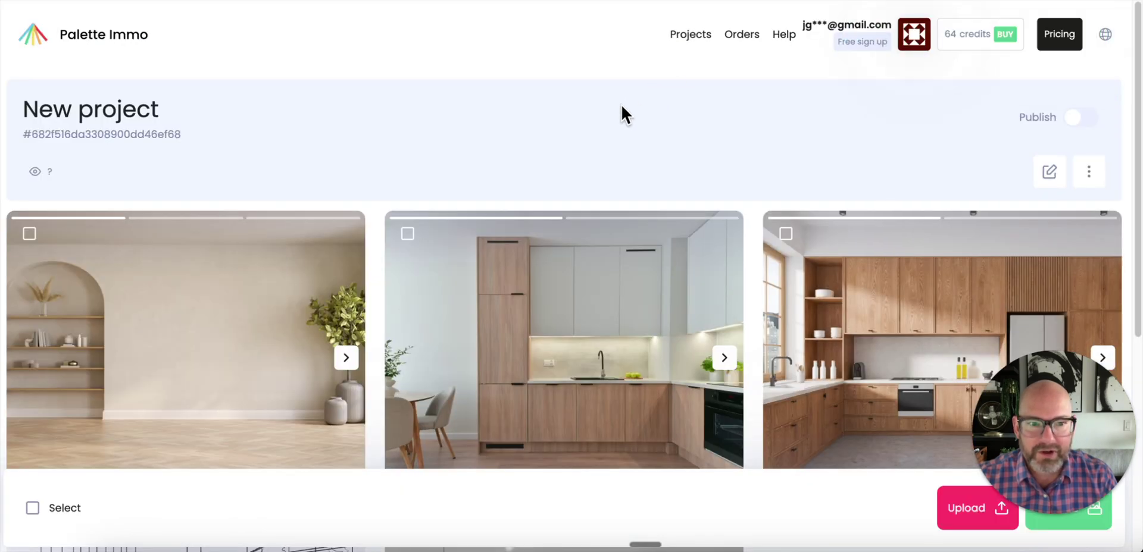
mouse_move(1063, 513)
mouse_down()
mouse_move(549, 191)
mouse_move(342, 96)
mouse_up()
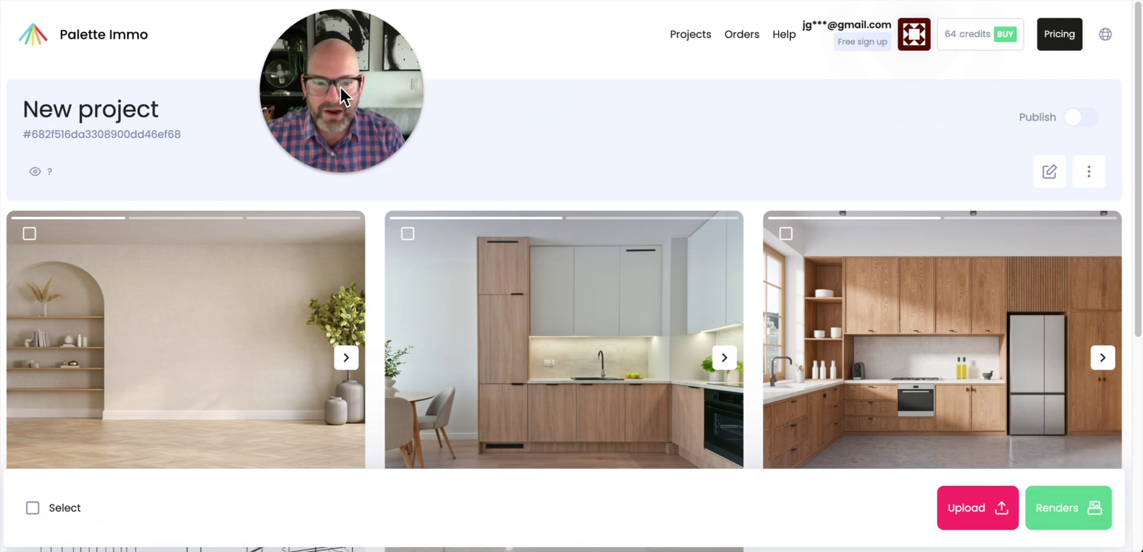
click(1066, 508)
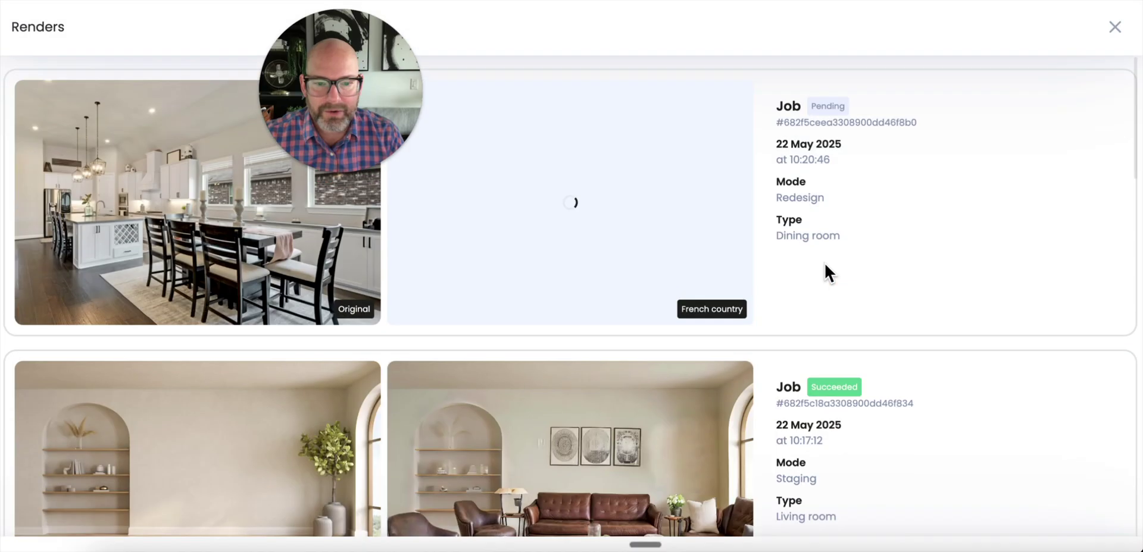
scroll(581, 228, down, 3)
mouse_move(569, 361)
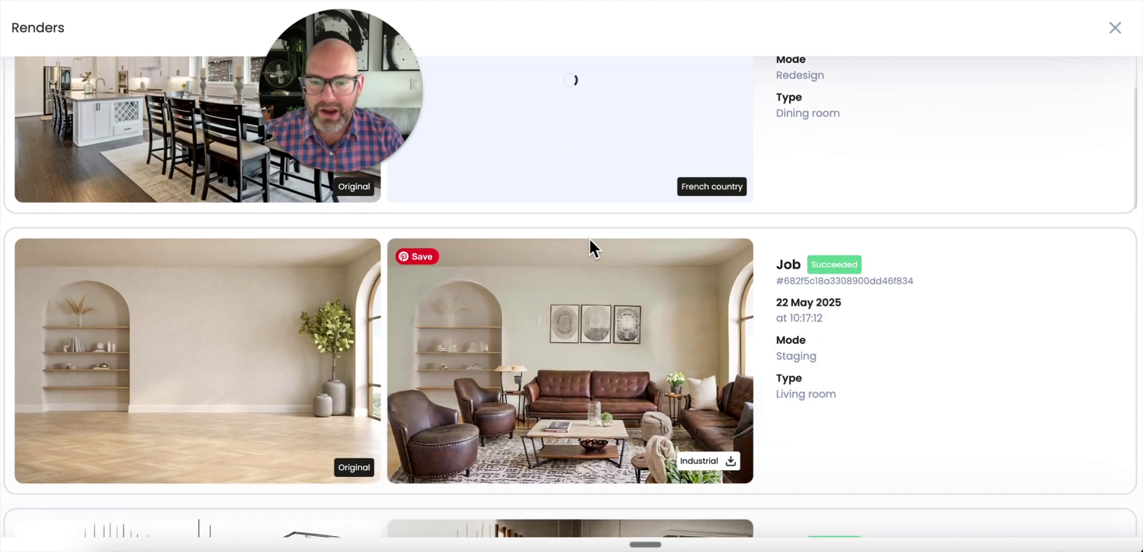
scroll(589, 241, down, 2)
scroll(609, 268, down, 1)
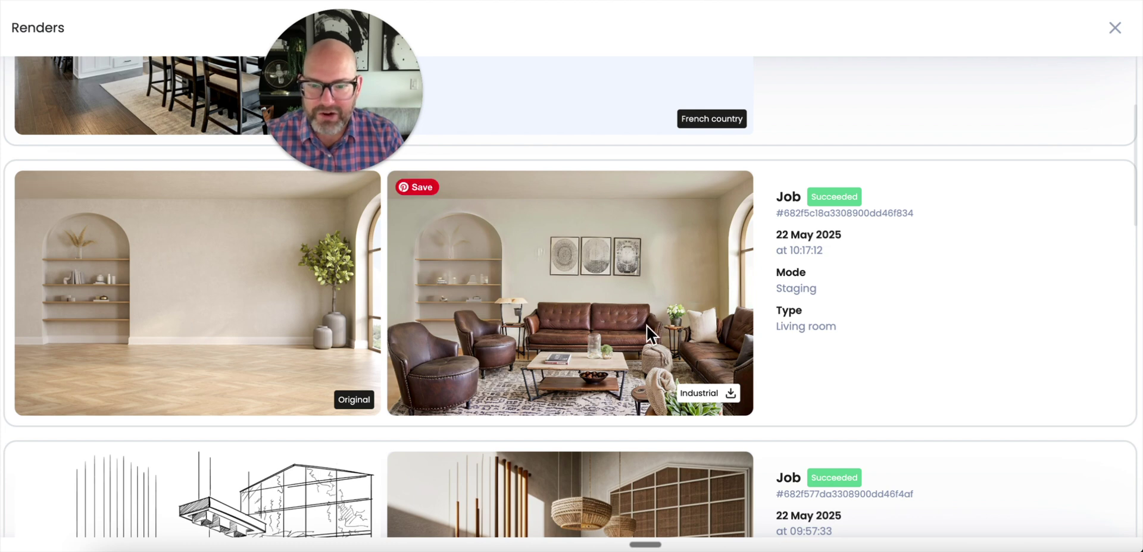
drag(372, 95, 1028, 127)
scroll(557, 246, up, 2)
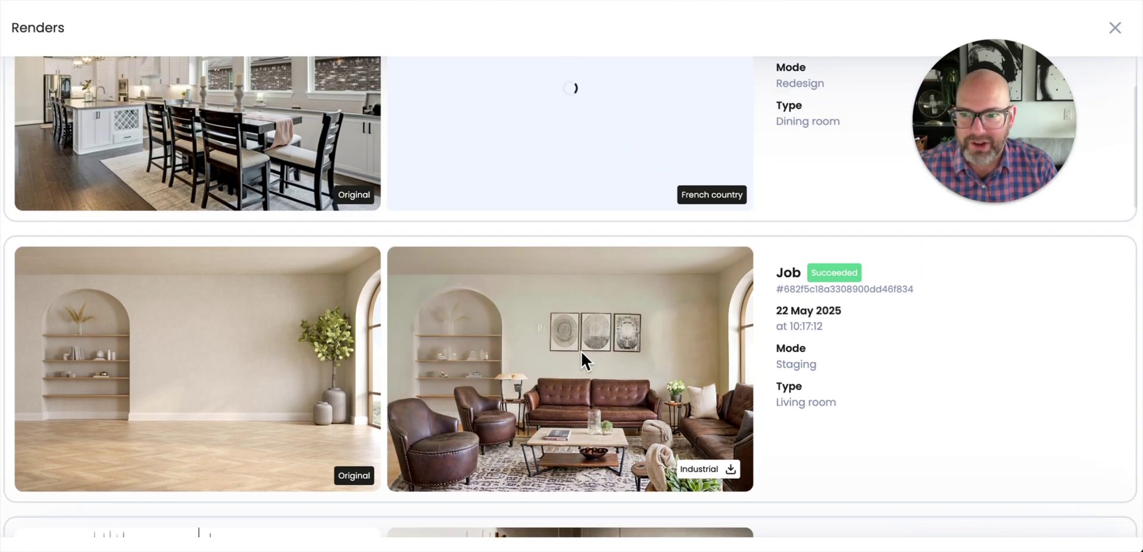
scroll(581, 351, up, 1)
scroll(580, 349, up, 2)
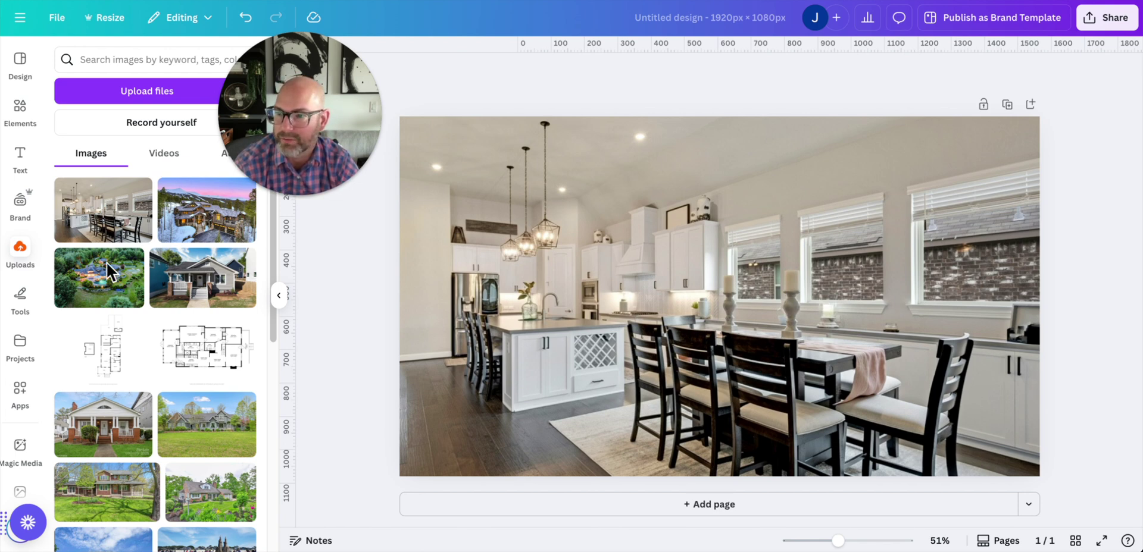
- Add the French country dining-room render from the AI Interior Styler to the design
scroll(12, 364, down, 1)
scroll(12, 364, down, 2)
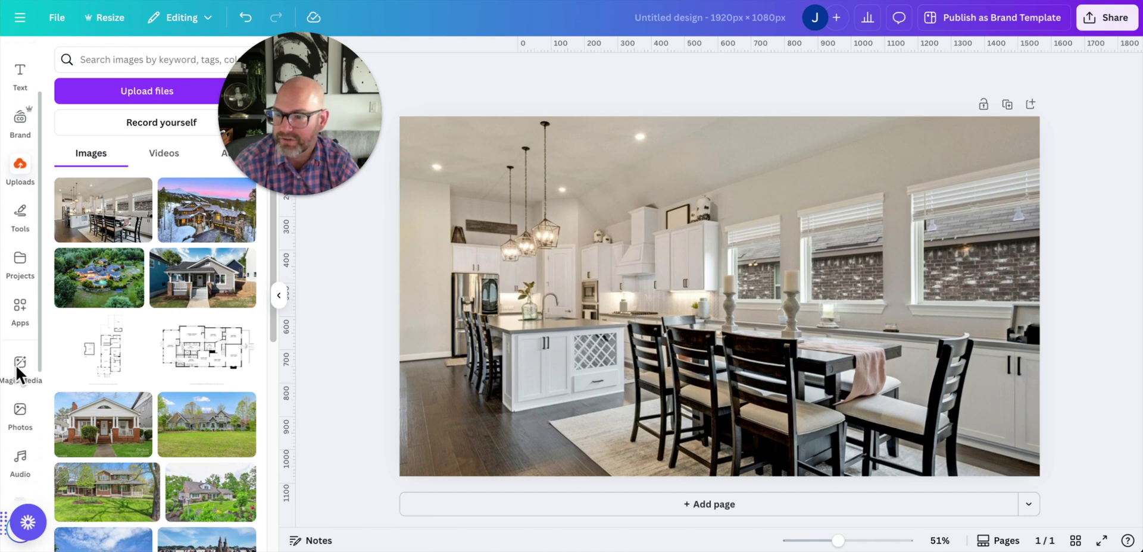
scroll(16, 364, down, 2)
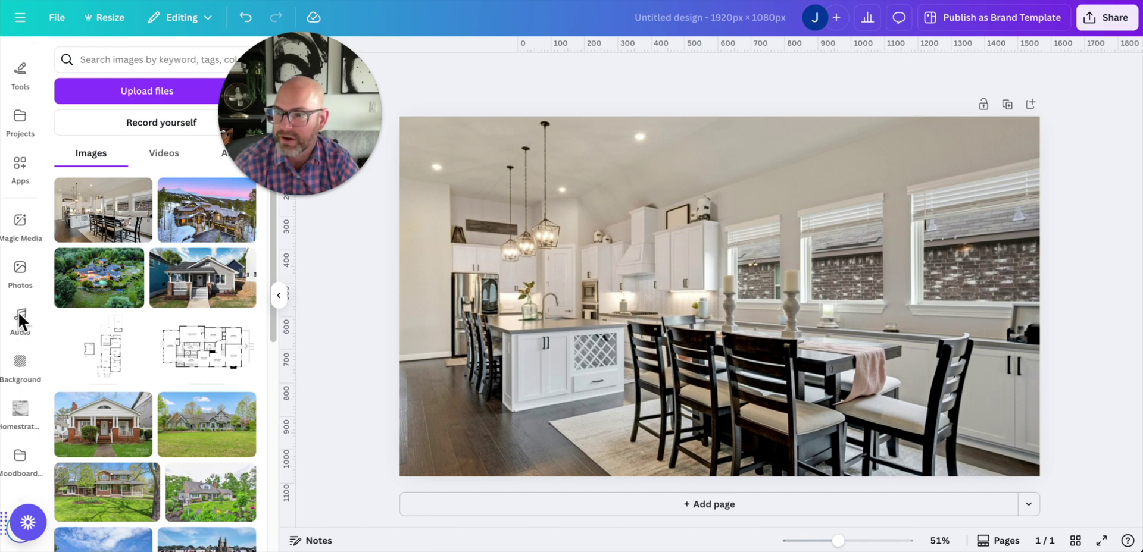
scroll(16, 312, down, 2)
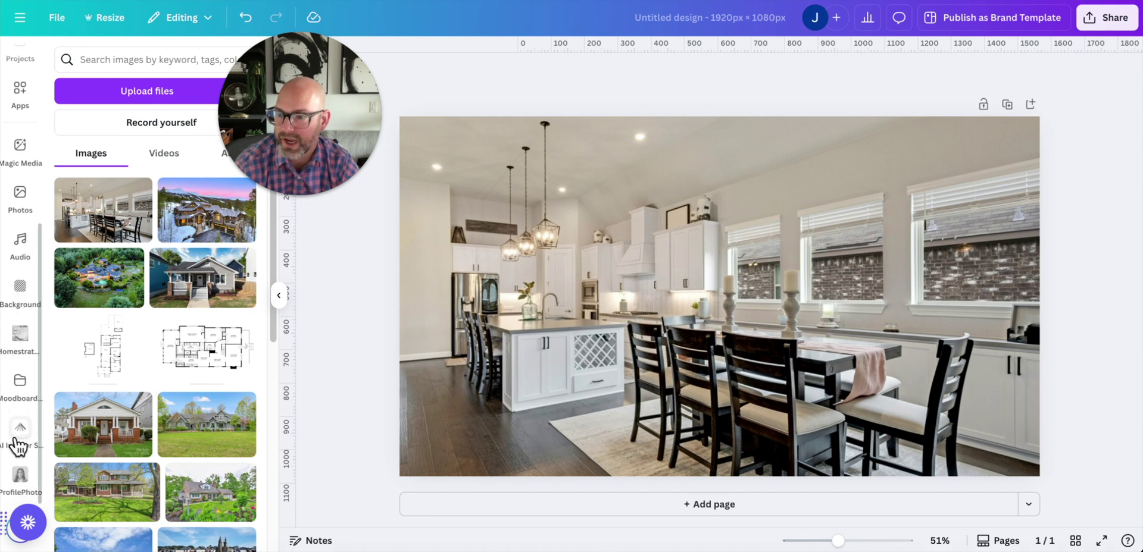
click(17, 434)
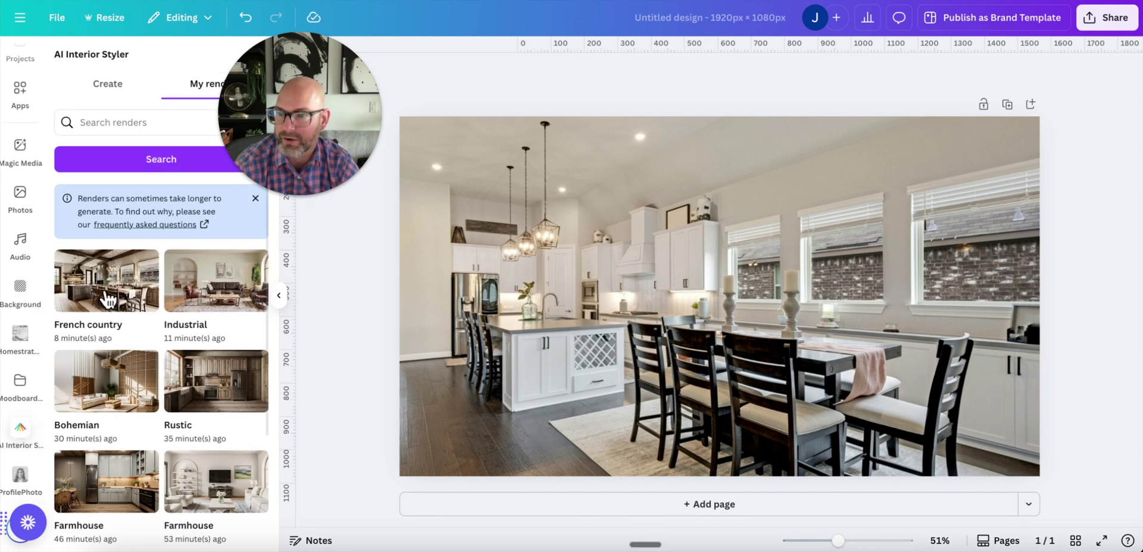
drag(112, 283, 541, 284)
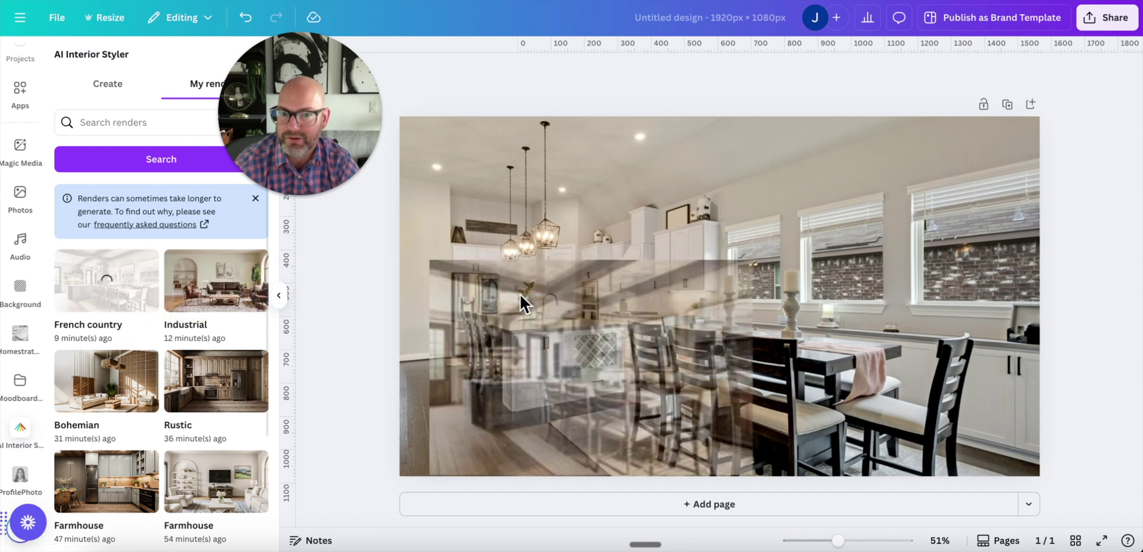
click(141, 278)
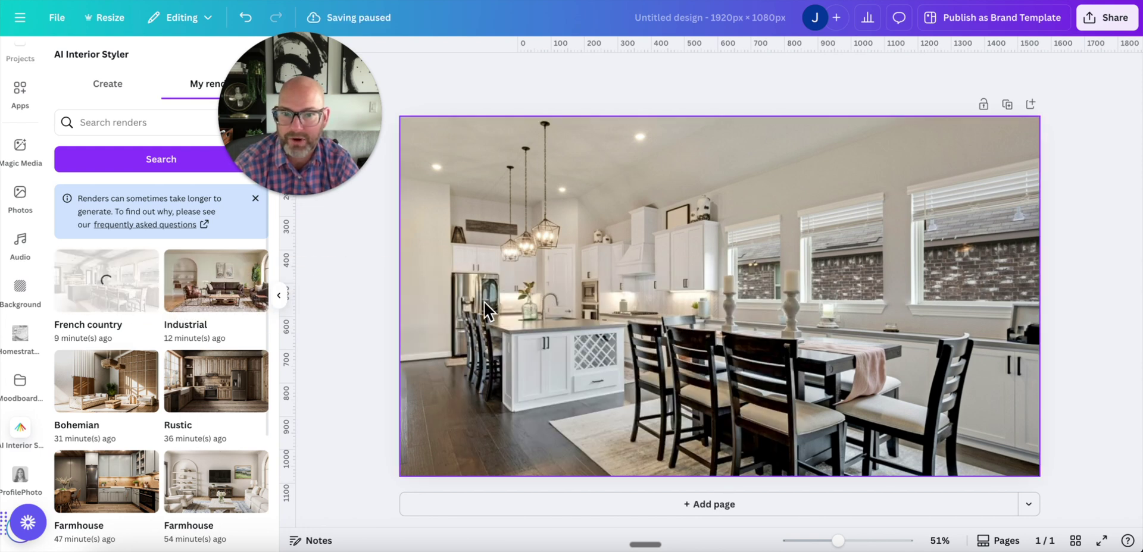
- Delete the duplicate render and position the remaining one on the left over the original photo
drag(79, 283, 470, 267)
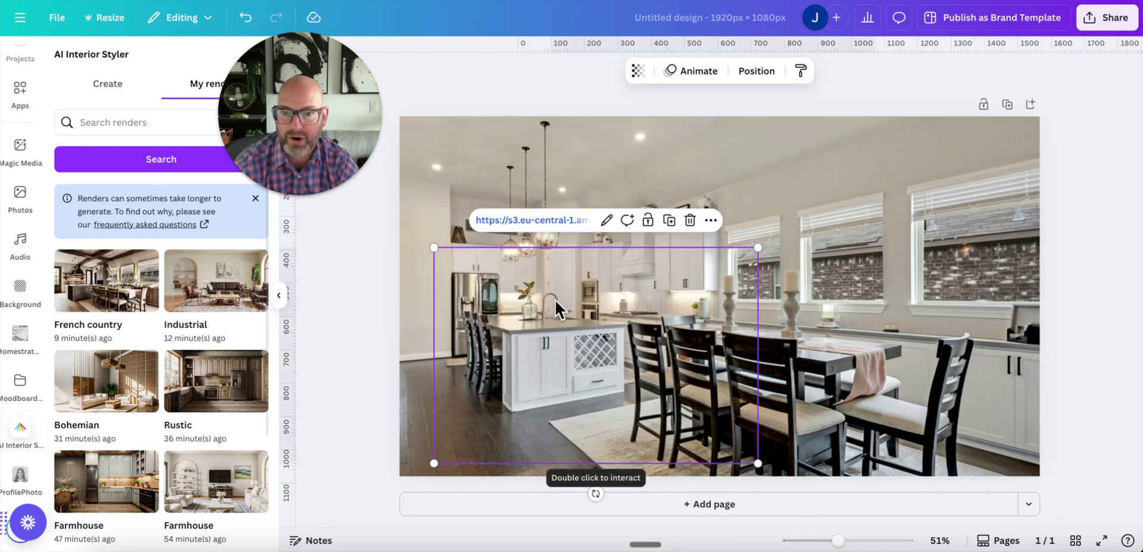
drag(559, 305, 524, 153)
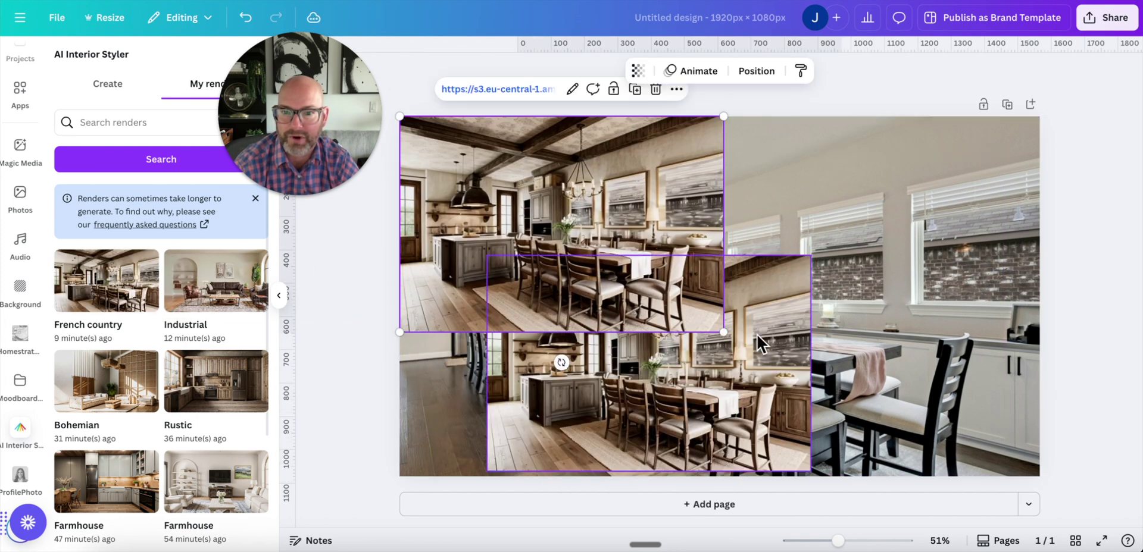
click(731, 357)
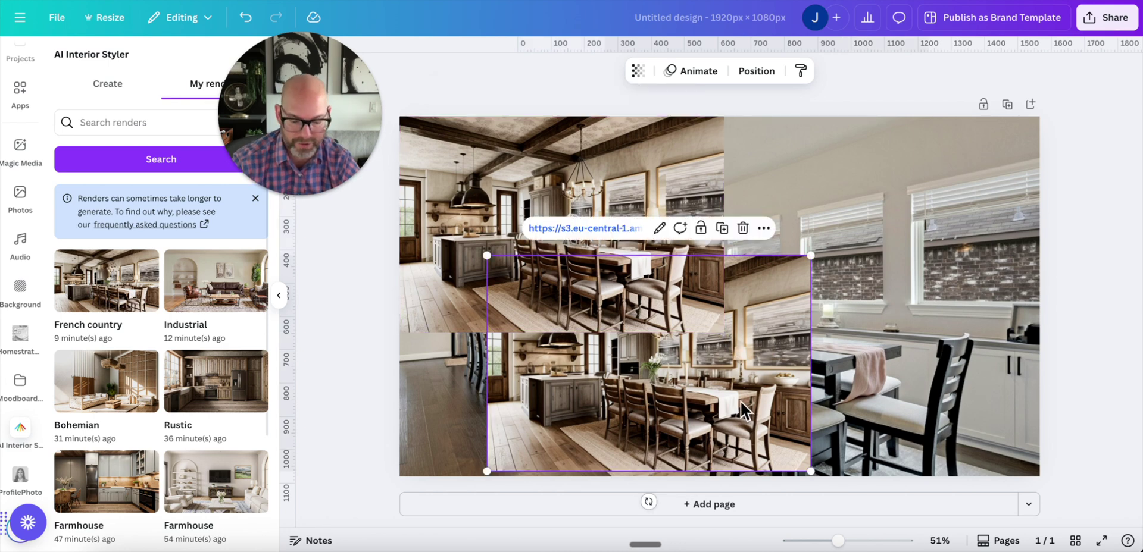
drag(742, 408, 521, 403)
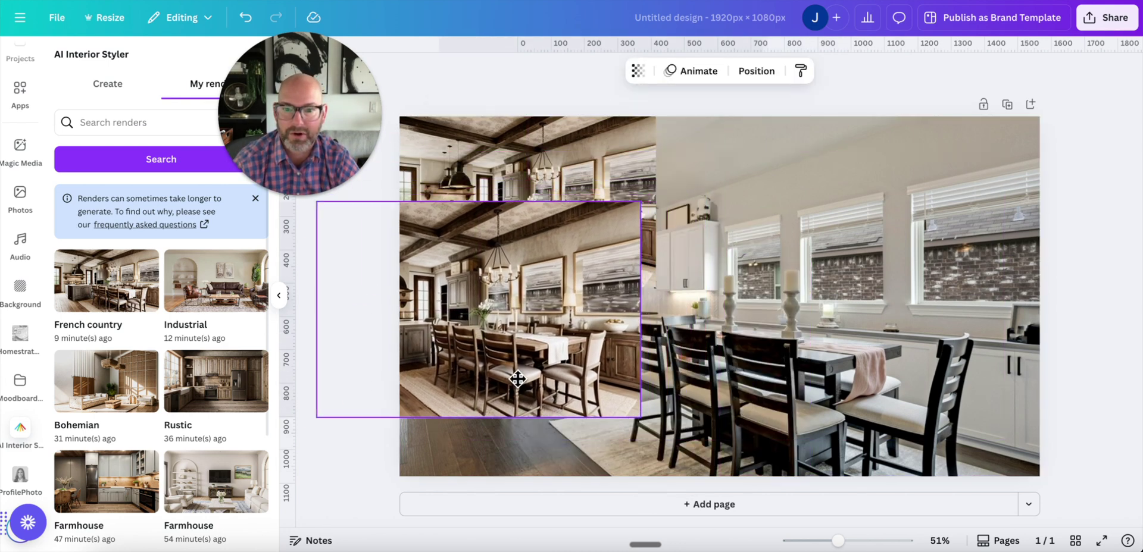
click(588, 168)
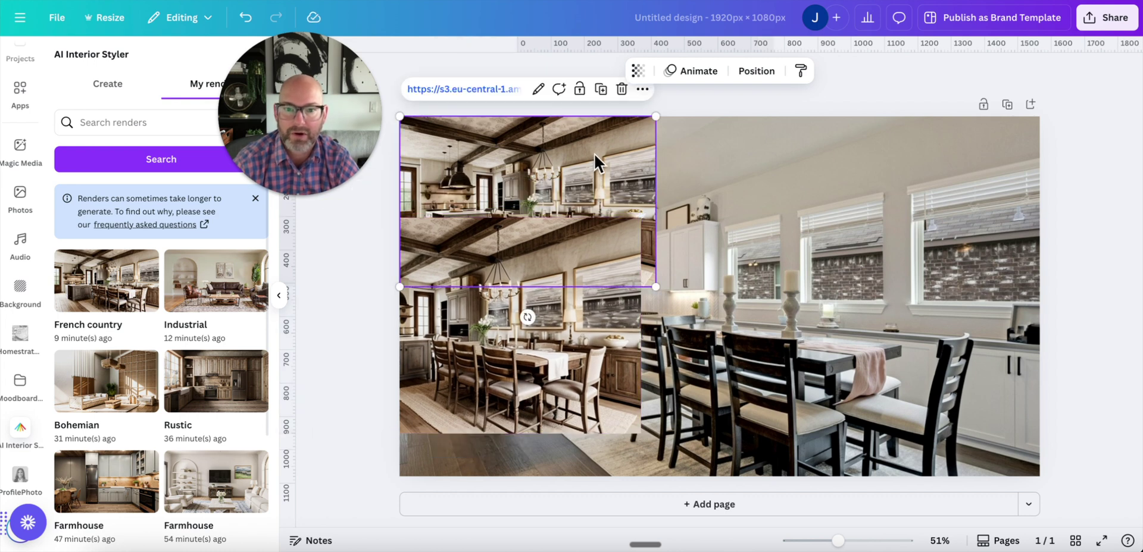
key(Delete)
mouse_move(538, 349)
mouse_down()
mouse_move(657, 306)
mouse_move(636, 345)
mouse_move(543, 349)
mouse_up()
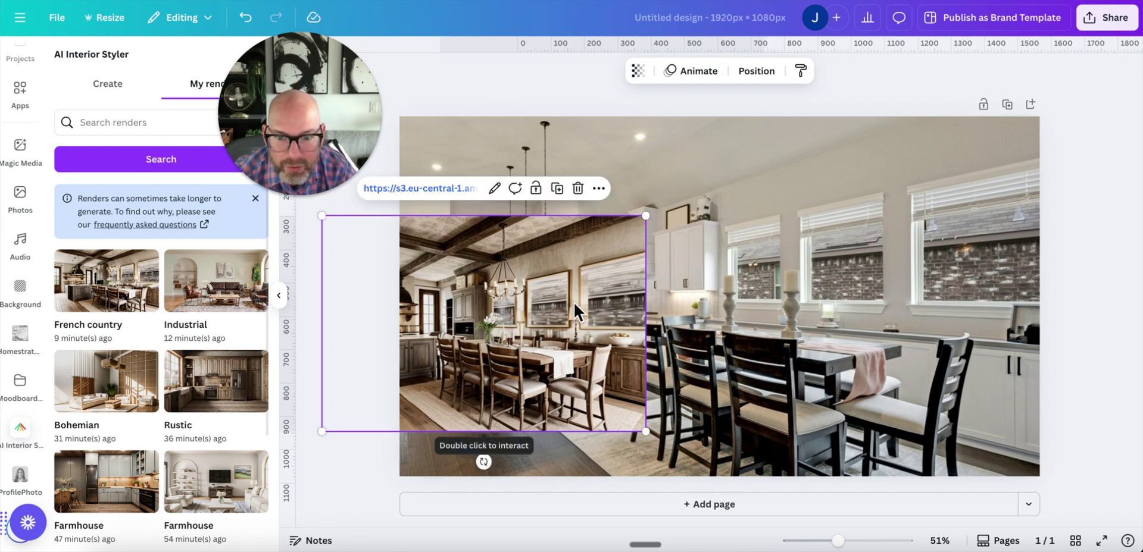
drag(476, 287, 563, 285)
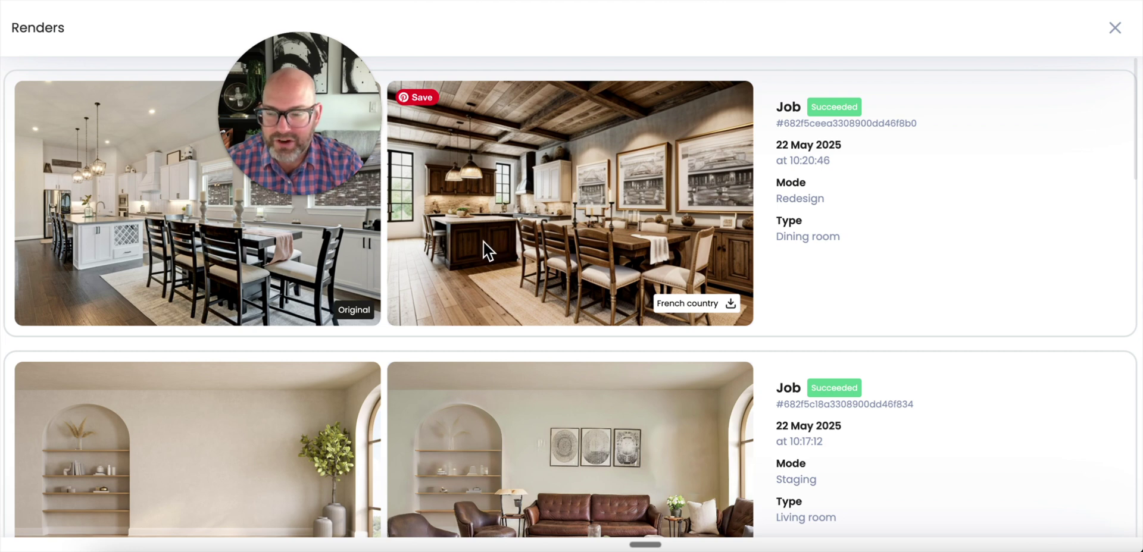
- Close the Renders list to return to the New project page
click(1115, 28)
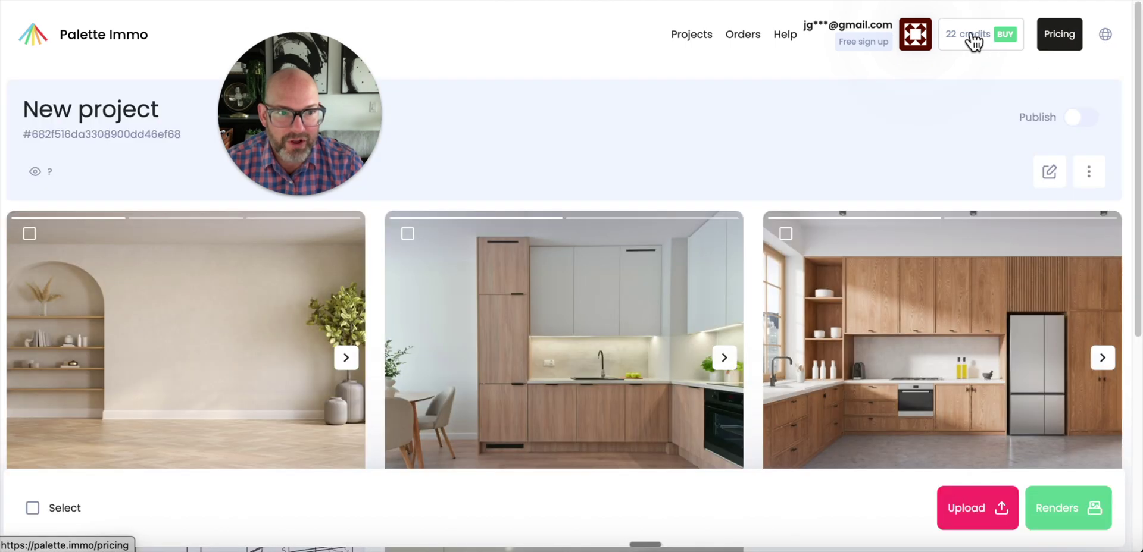
- Review the credit pack prices, then go back to the Pricing overview
click(1038, 36)
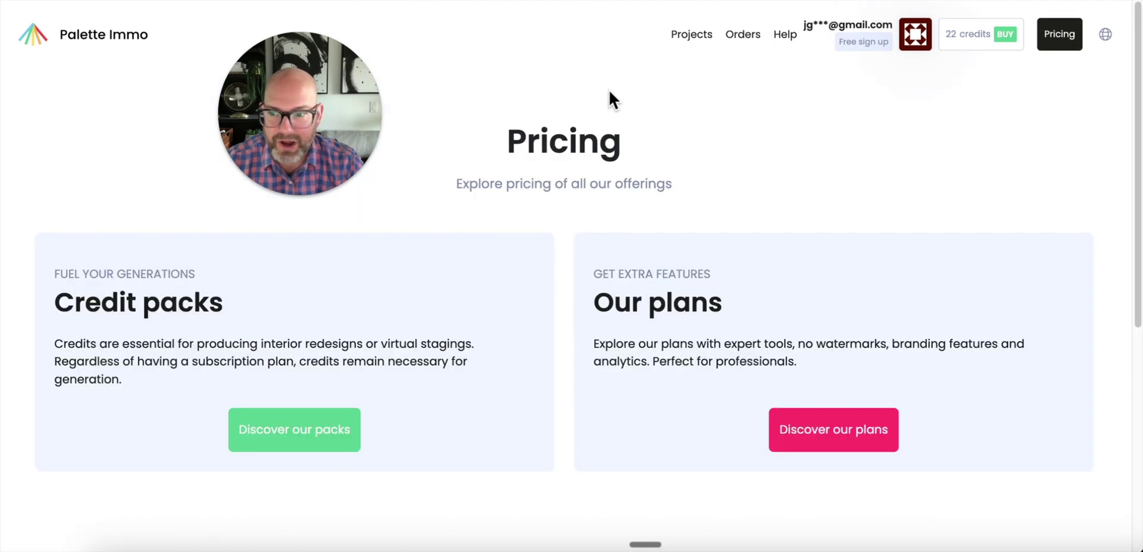
click(309, 428)
scroll(324, 341, down, 5)
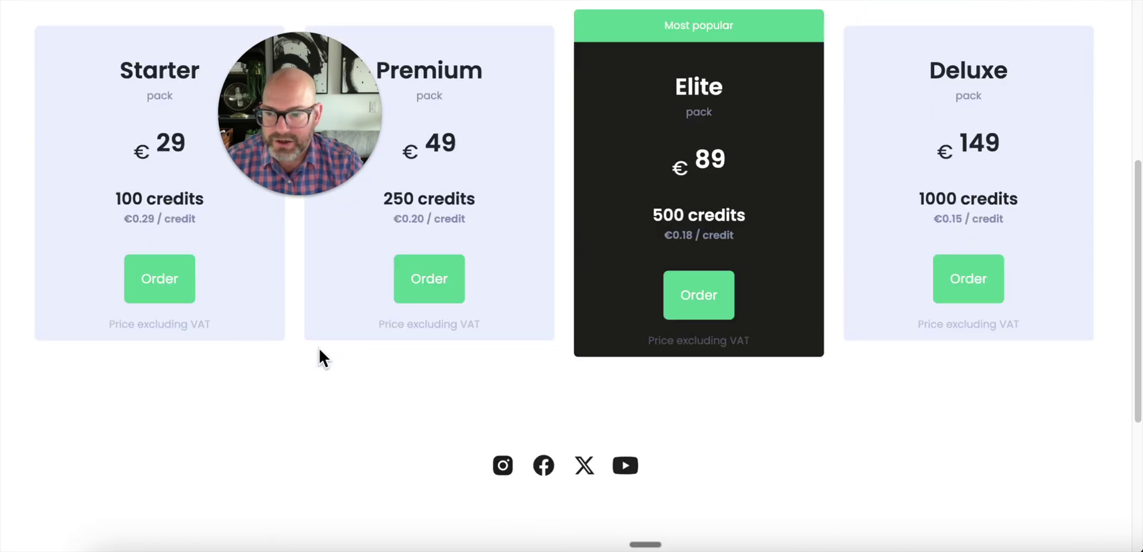
scroll(148, 278, up, 3)
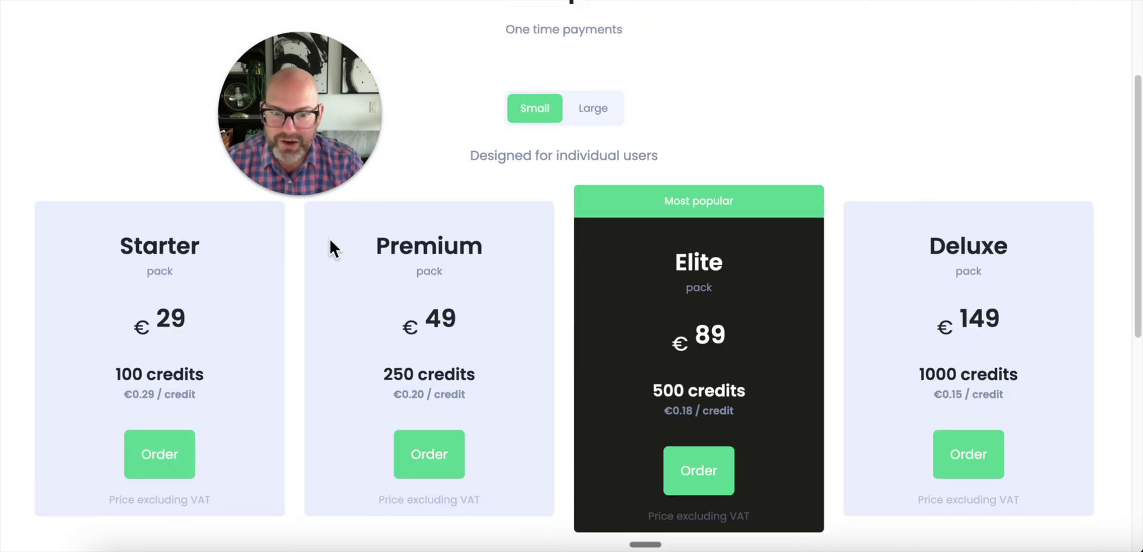
scroll(384, 217, up, 3)
scroll(384, 222, down, 1)
scroll(373, 237, down, 3)
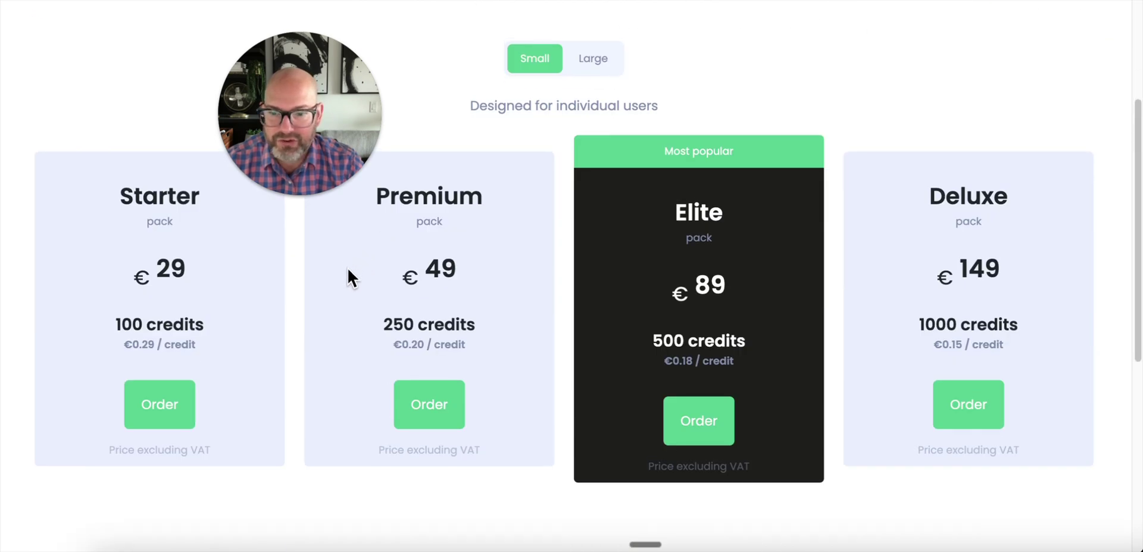
scroll(346, 275, up, 4)
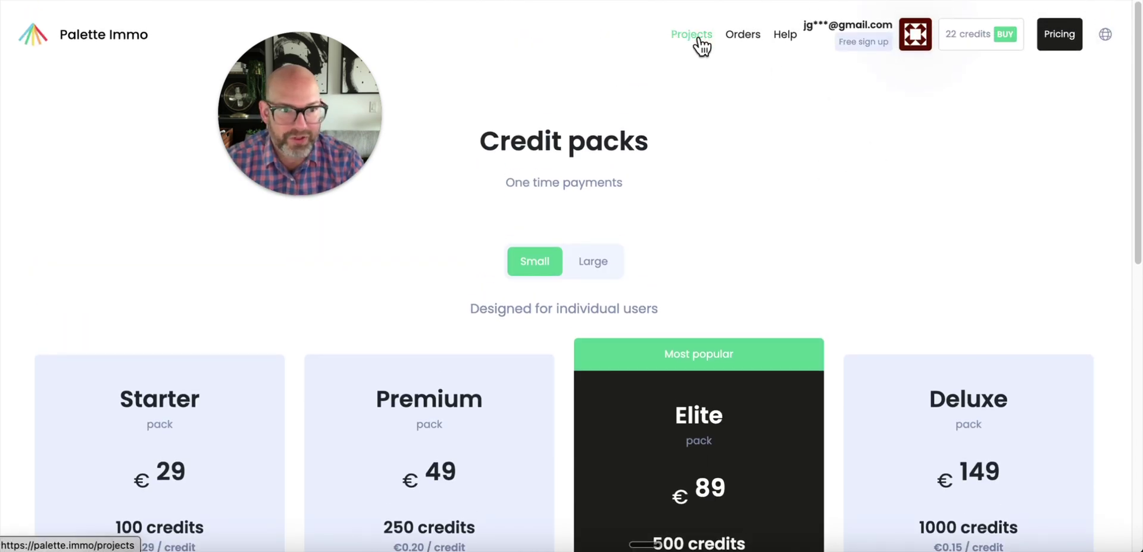
click(1059, 34)
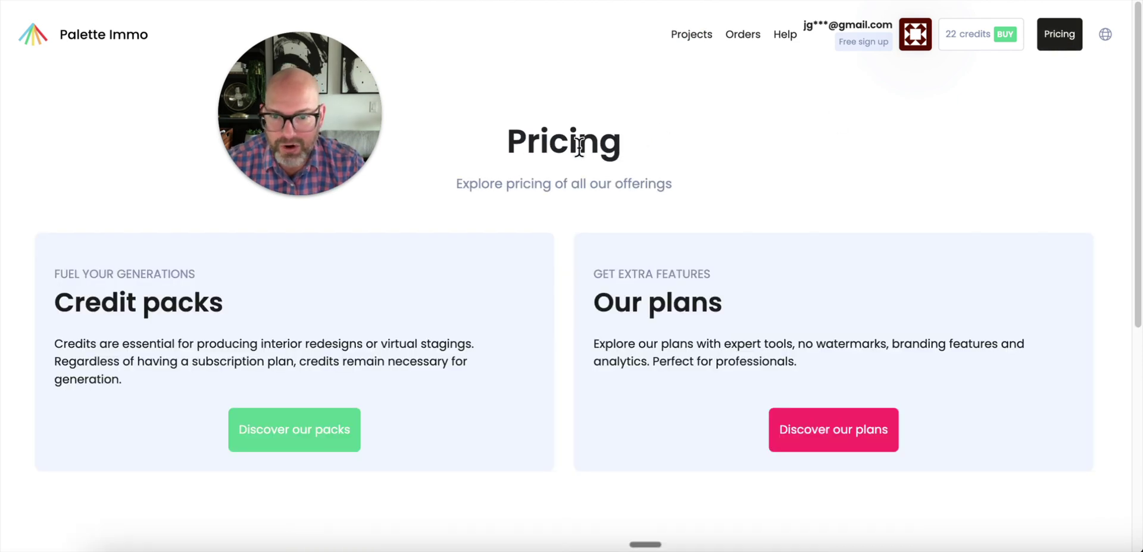
scroll(484, 221, down, 2)
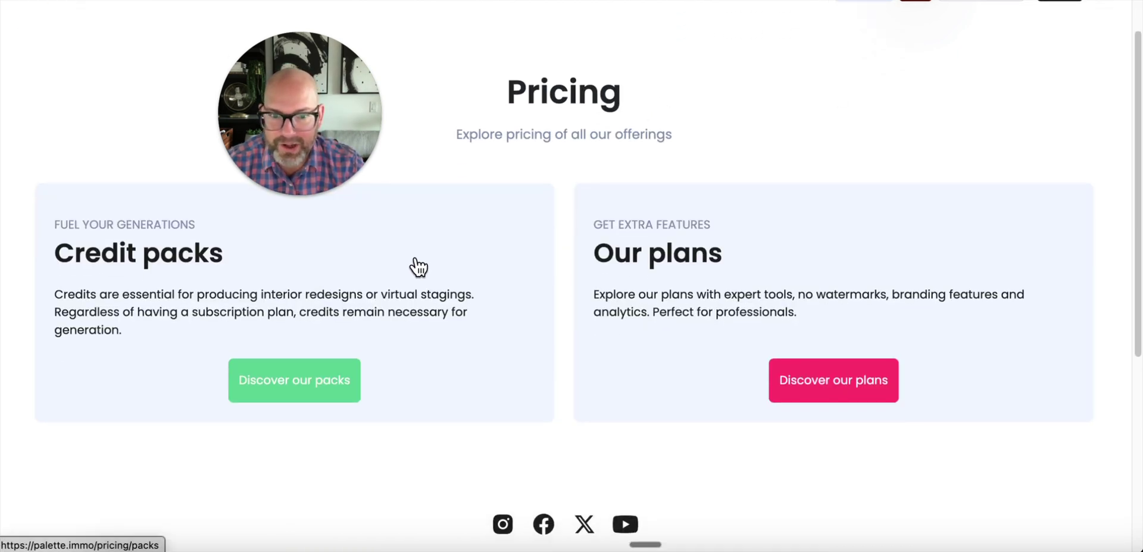
- Browse the monthly Free, Basic, Pro and Expert subscription plans and their features
click(800, 385)
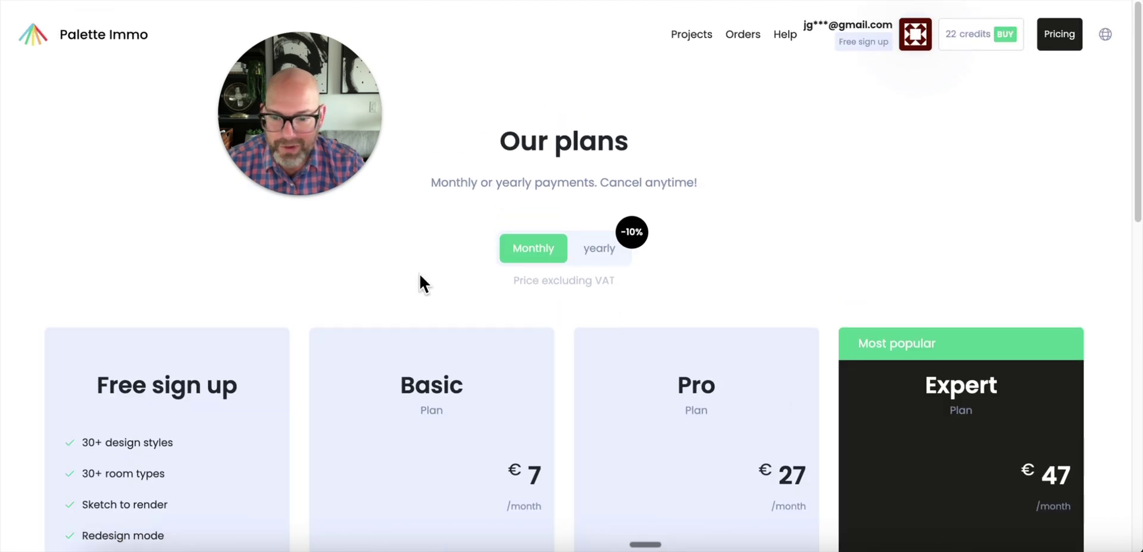
scroll(419, 273, down, 3)
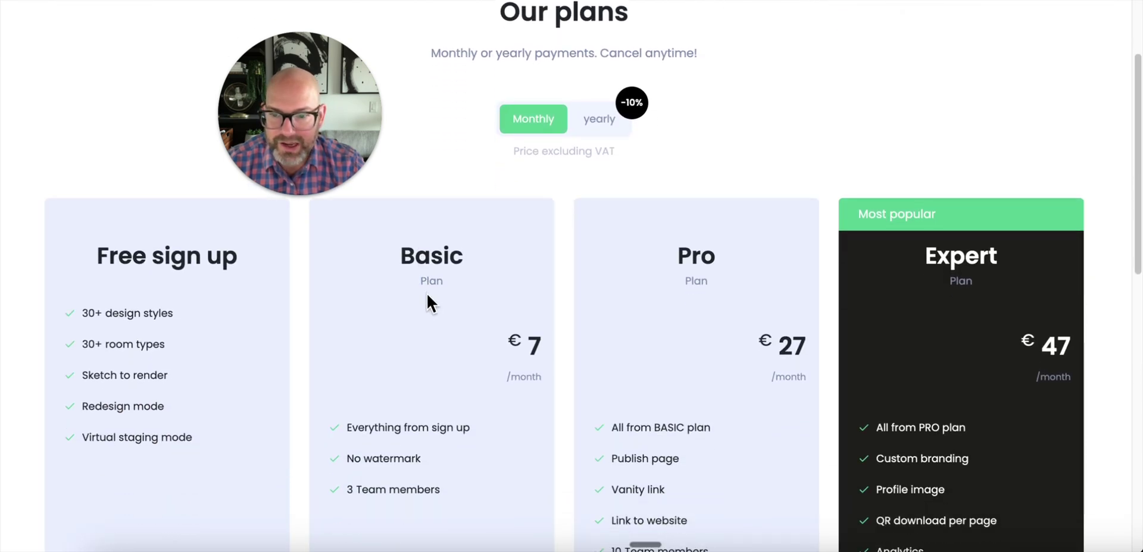
scroll(506, 316, down, 2)
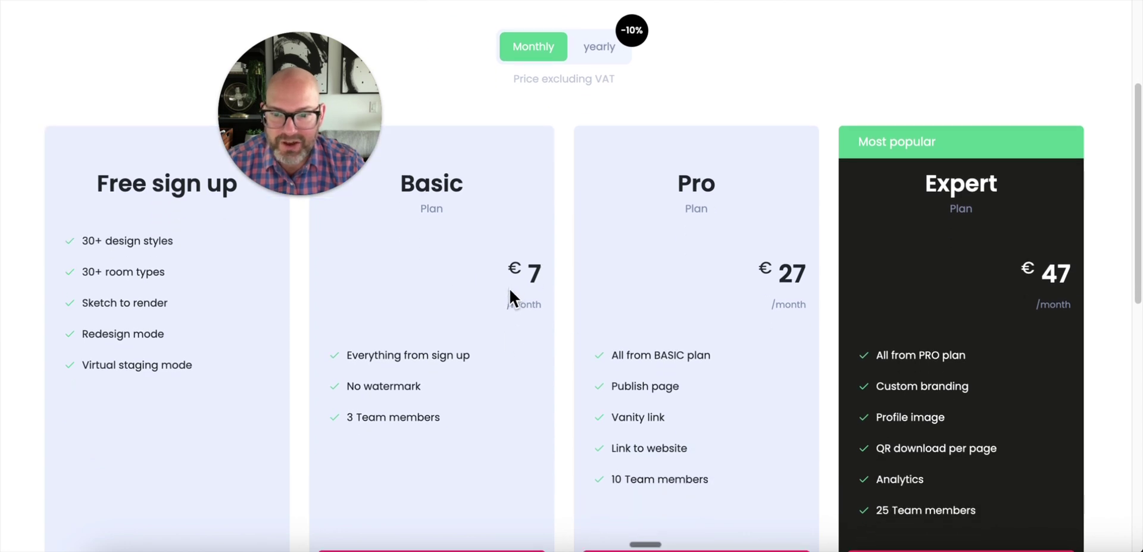
scroll(508, 288, down, 1)
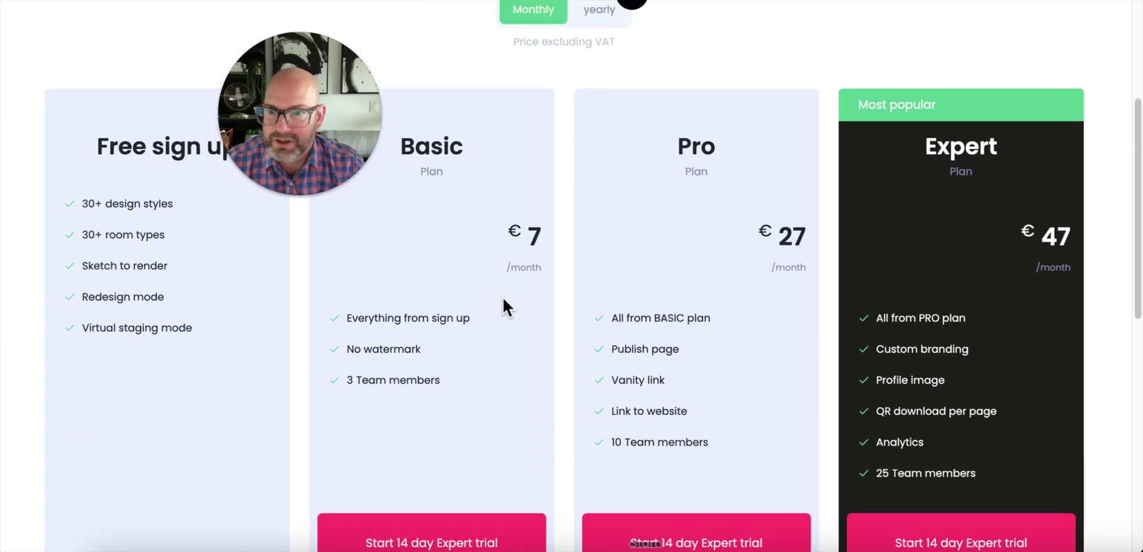
scroll(502, 295, up, 2)
scroll(479, 294, up, 1)
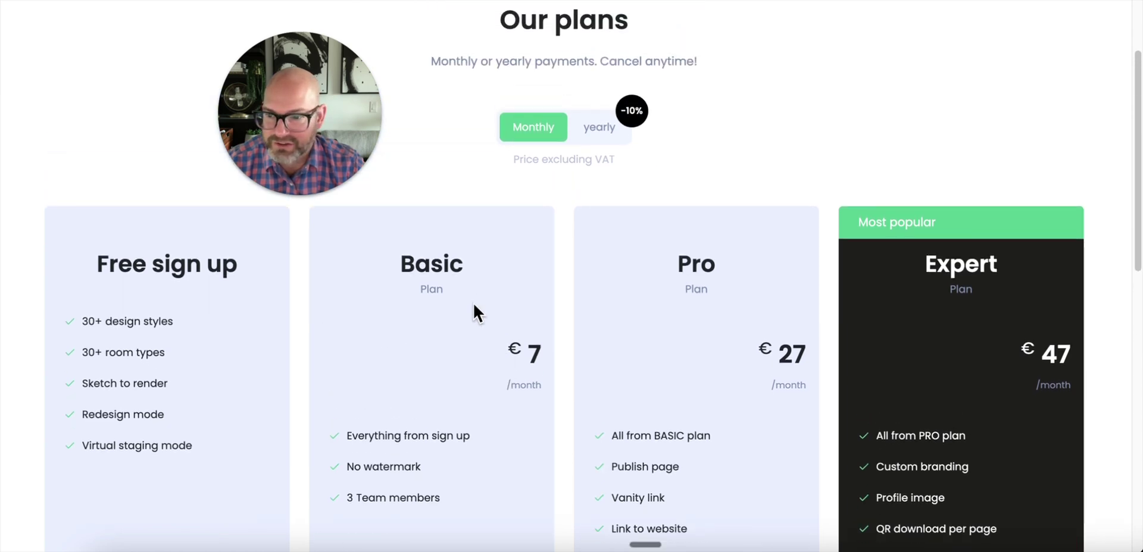
scroll(476, 301, down, 1)
scroll(482, 299, down, 1)
scroll(417, 417, down, 1)
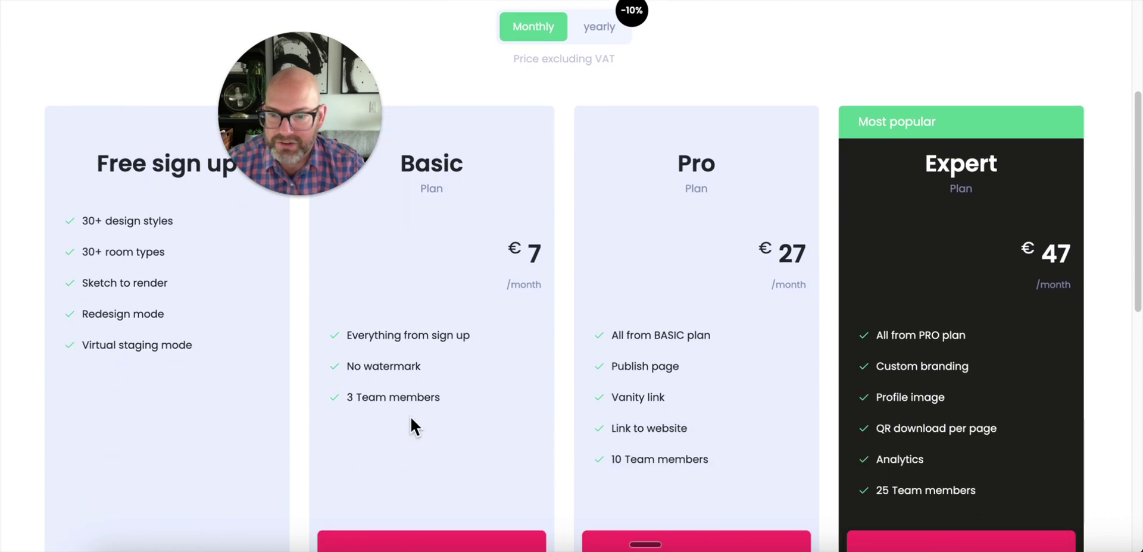
scroll(417, 411, down, 1)
scroll(458, 343, down, 1)
scroll(459, 343, down, 1)
scroll(444, 339, down, 1)
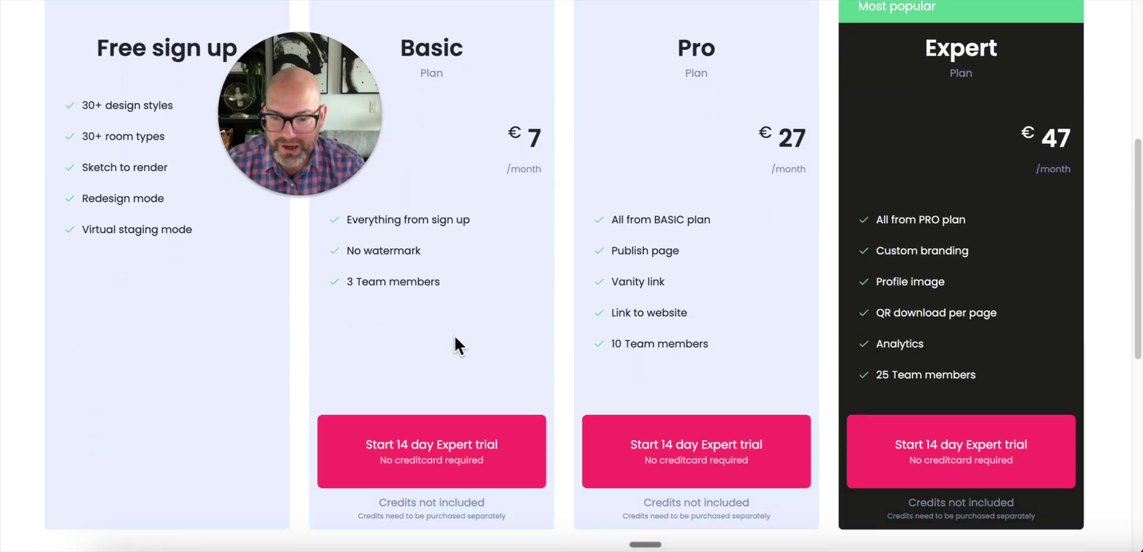
scroll(459, 333, up, 3)
scroll(502, 281, up, 6)
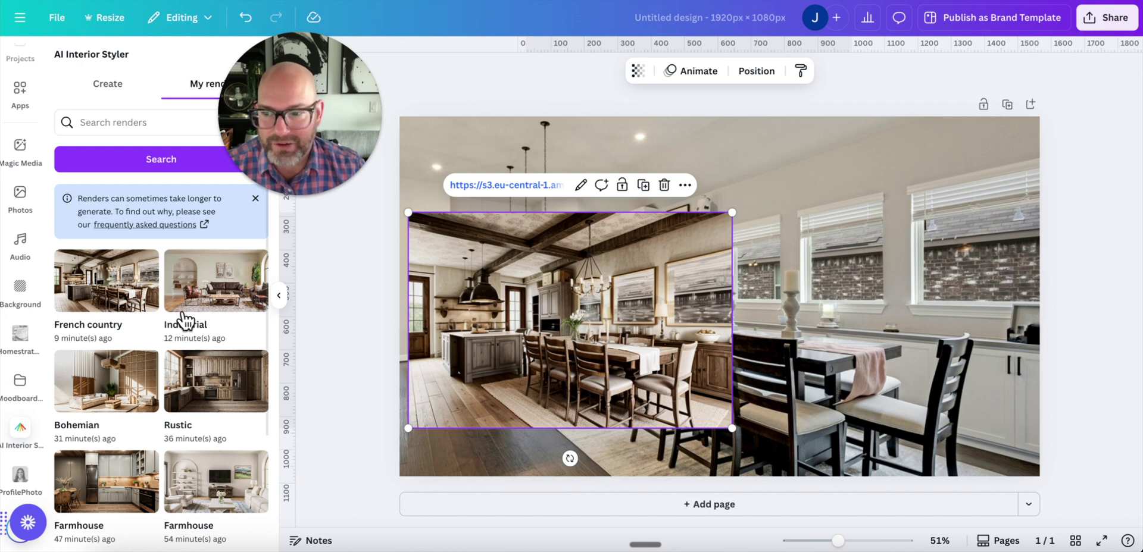
scroll(184, 309, down, 3)
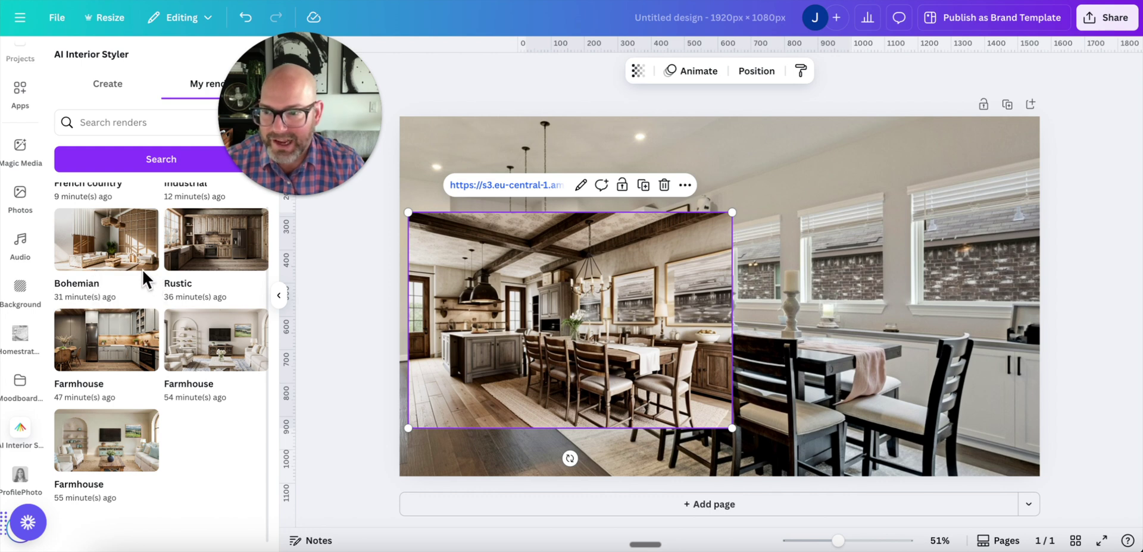
scroll(111, 298, up, 2)
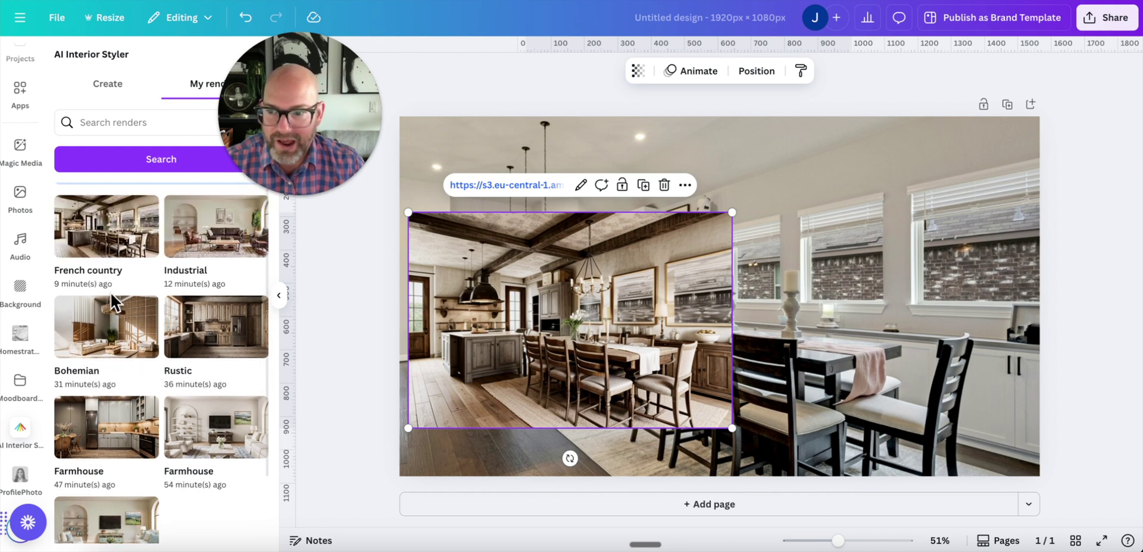
scroll(113, 301, up, 2)
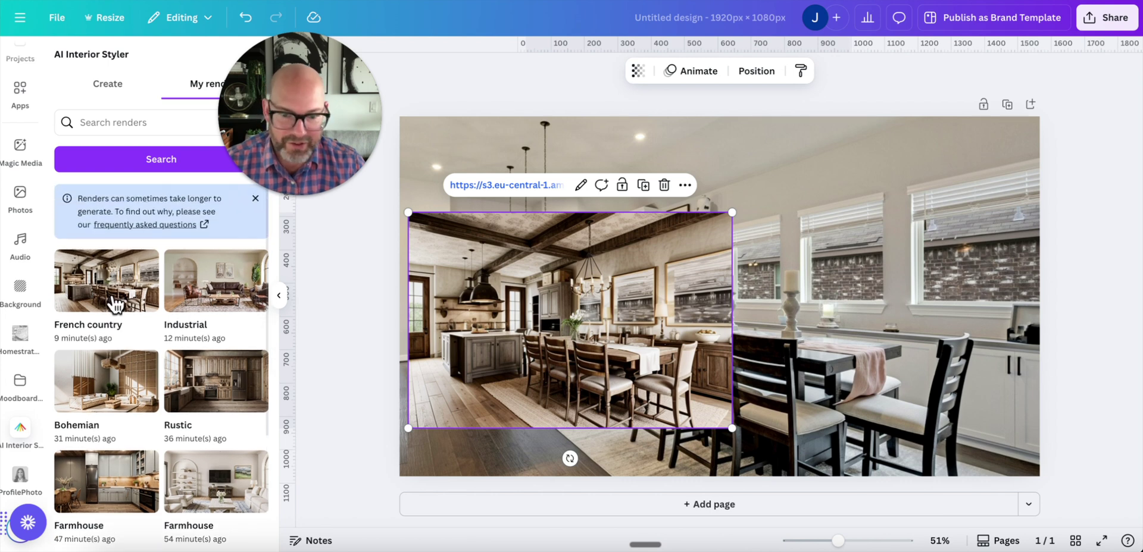